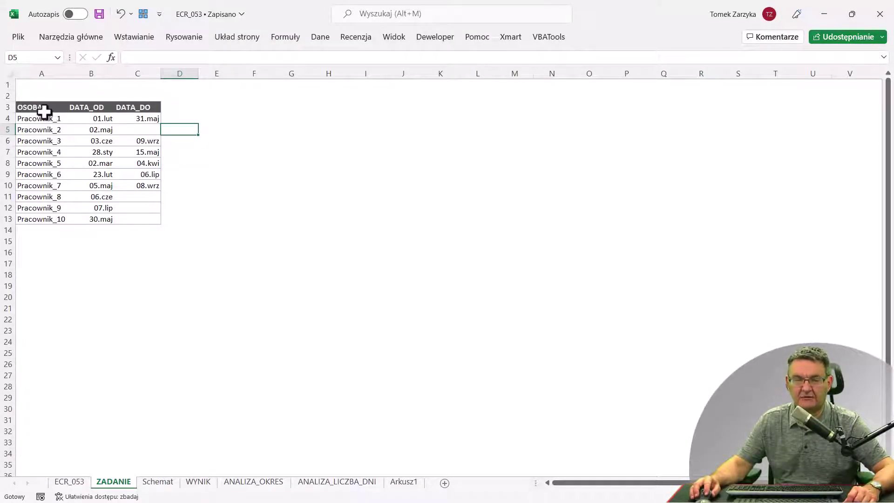
Enter tak in D4 and nie in D5 beside the employee date table
mouse_move(45, 107)
left_mouse_down()
mouse_move(117, 133)
mouse_move(124, 215)
left_mouse_up()
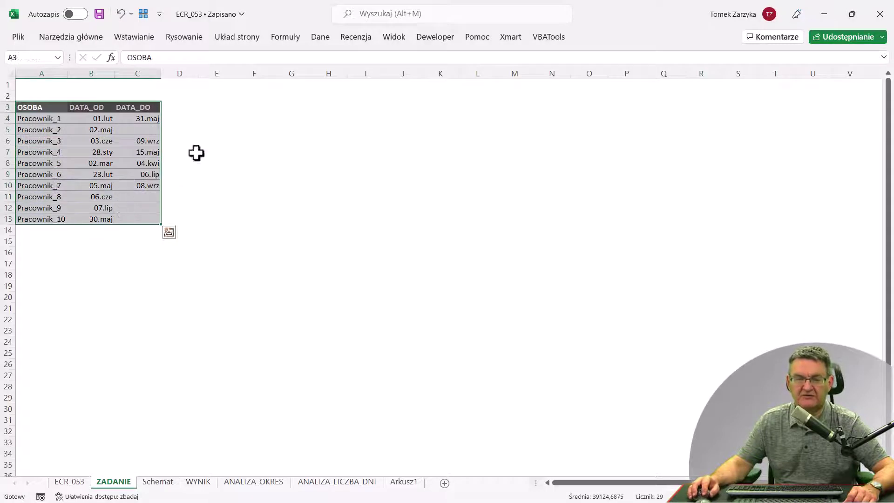
left_click(196, 153)
scroll(196, 153, "up", 1)
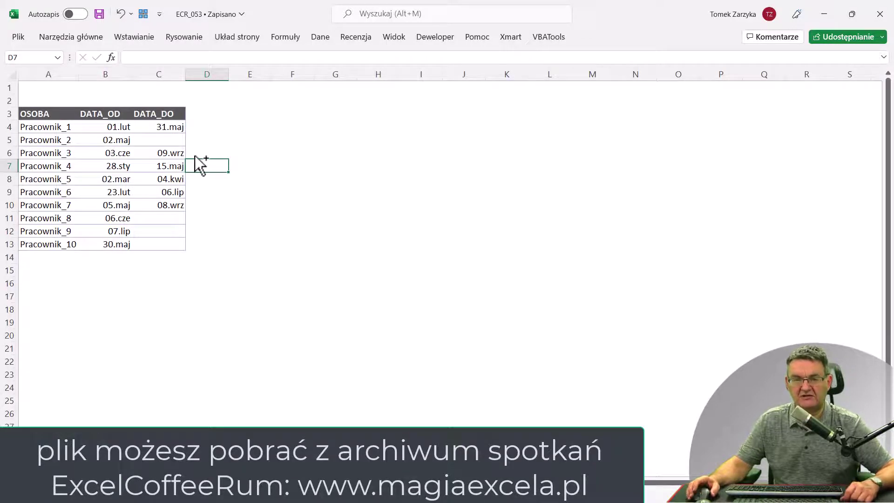
left_click(209, 130)
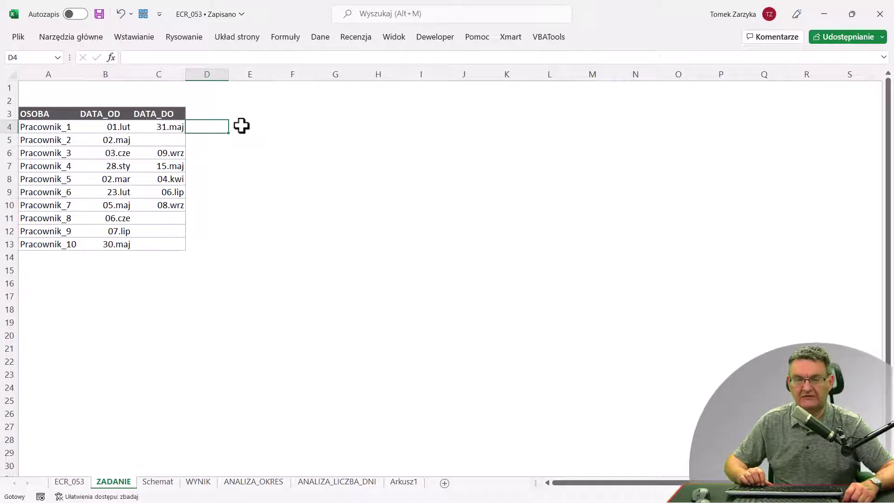
type("tak")
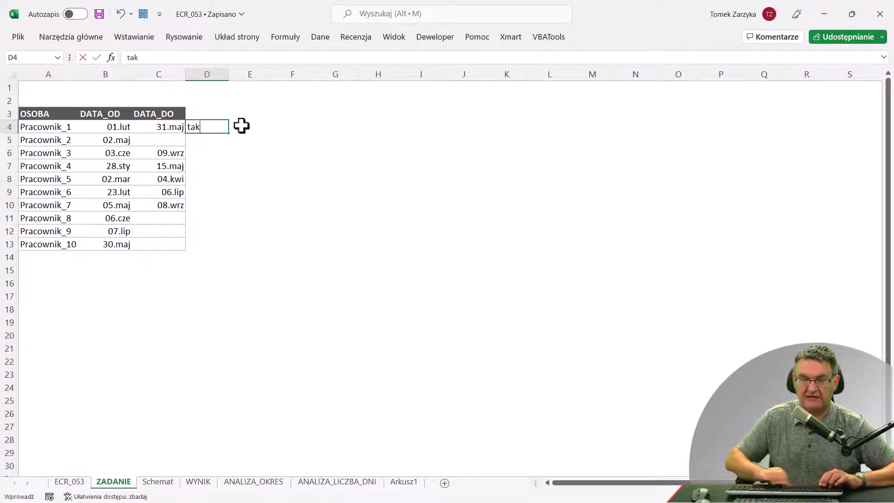
key("Return")
type("nie")
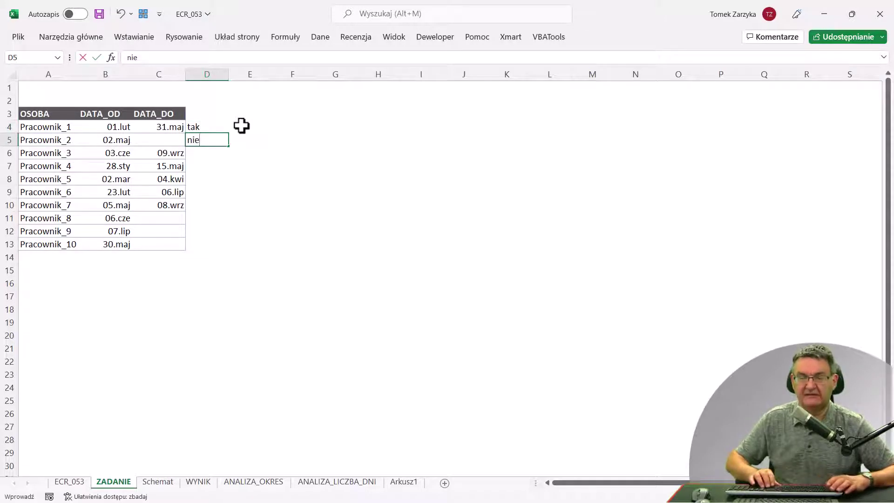
key("Return")
Label F4 and F5 with OD and DO
left_click(241, 125)
key("Right")
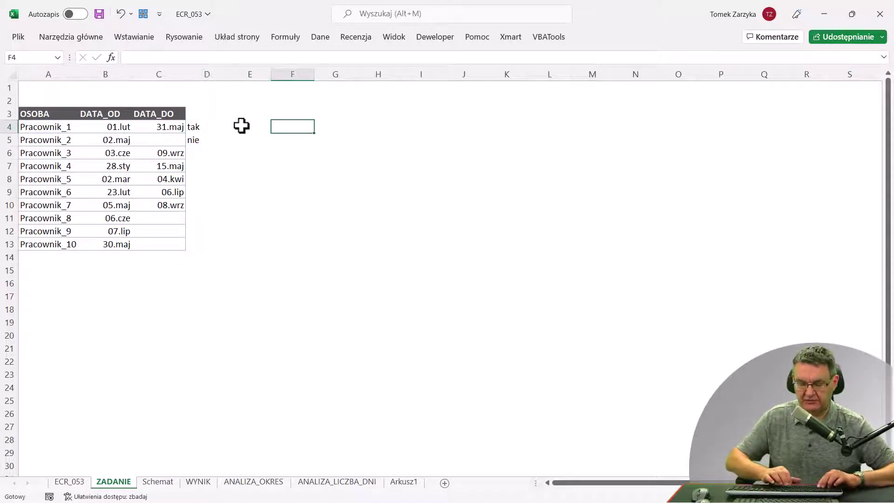
key("Escape")
type("OD")
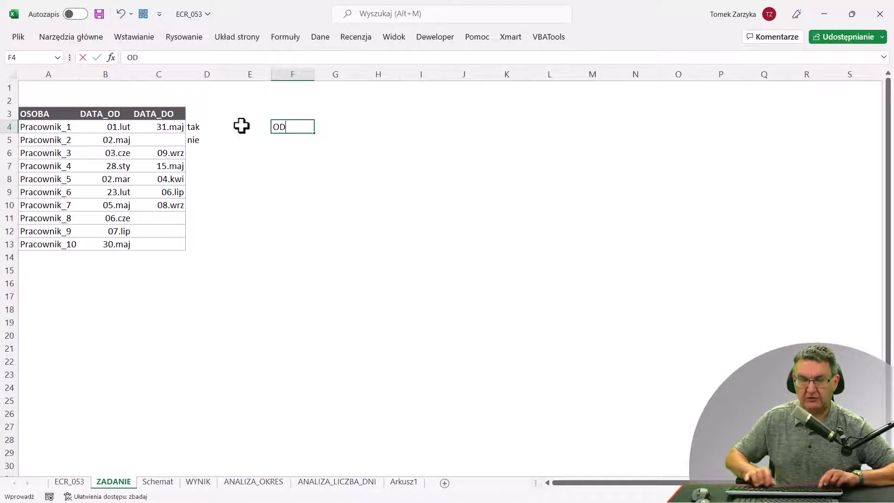
key("Return")
type("DO")
key("Up")
Enter the period dates 16.09.2022 in G4 and 19.wrz in G5
key("Right")
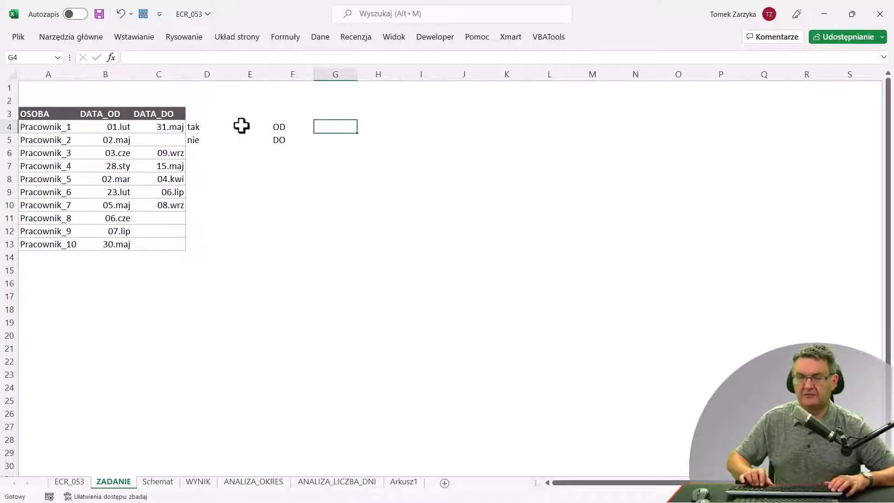
key("ctrl+semicolon")
key("Return")
type("19-")
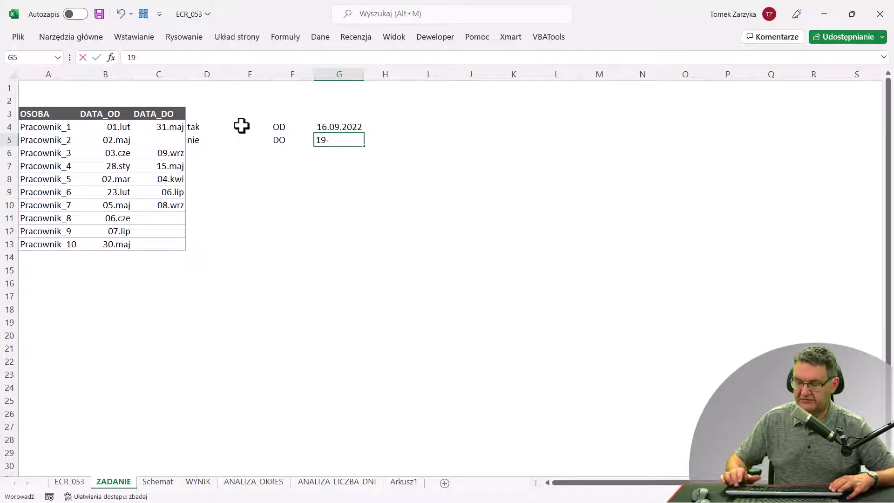
type("9.wrz")
key("Return")
Select the tak/nie cells D4:D5, then switch to the Schemat sheet
key("Up")
key("Up")
key("Left")
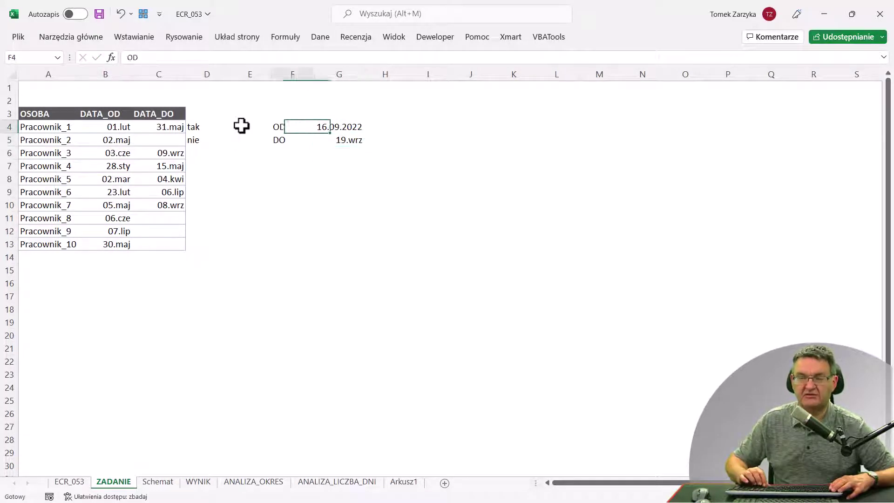
key("Left")
key("Left")
key("shift+Down")
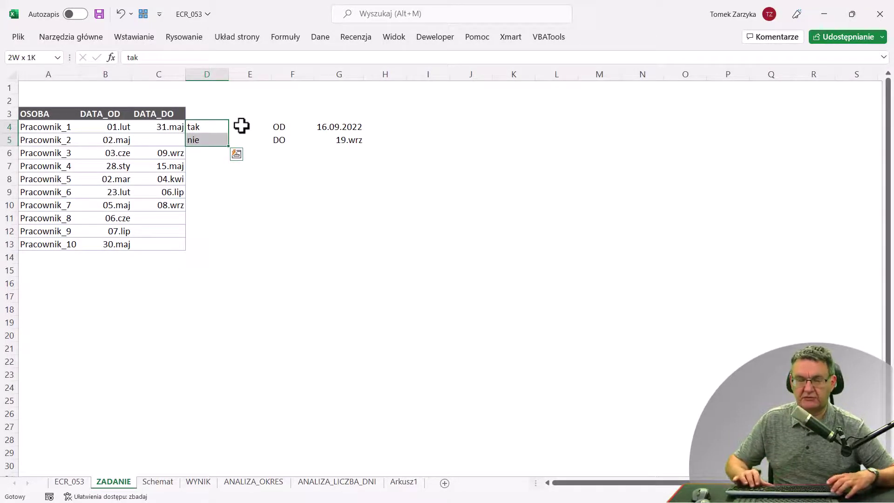
key("ctrl+Page_Down")
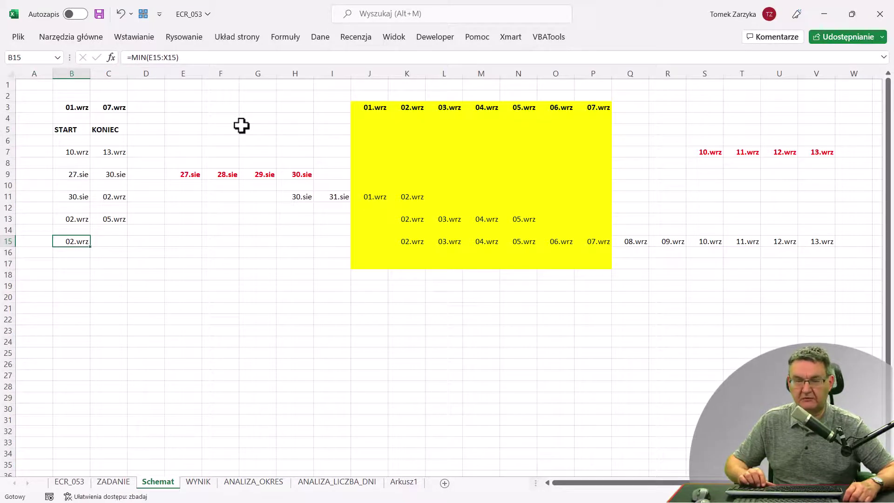
key("Up")
key("Up")
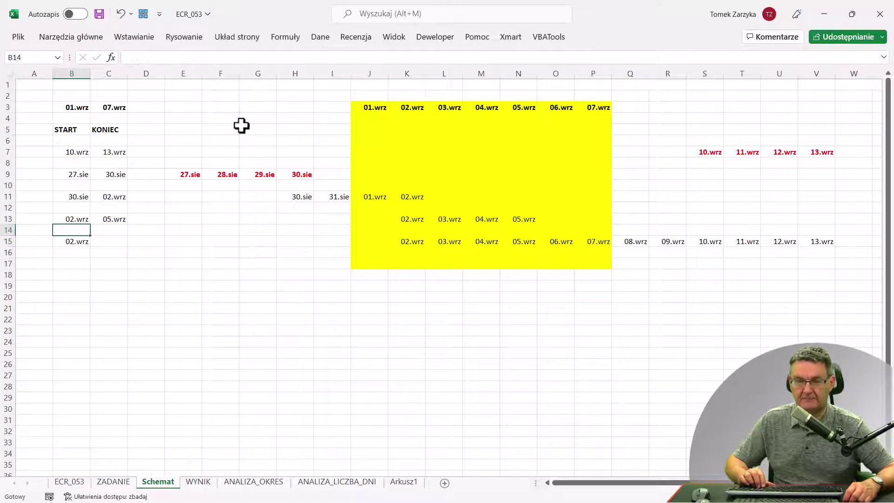
key("Up")
key("Up")
key("Up")
key("Up")
key("Up")
key("F2")
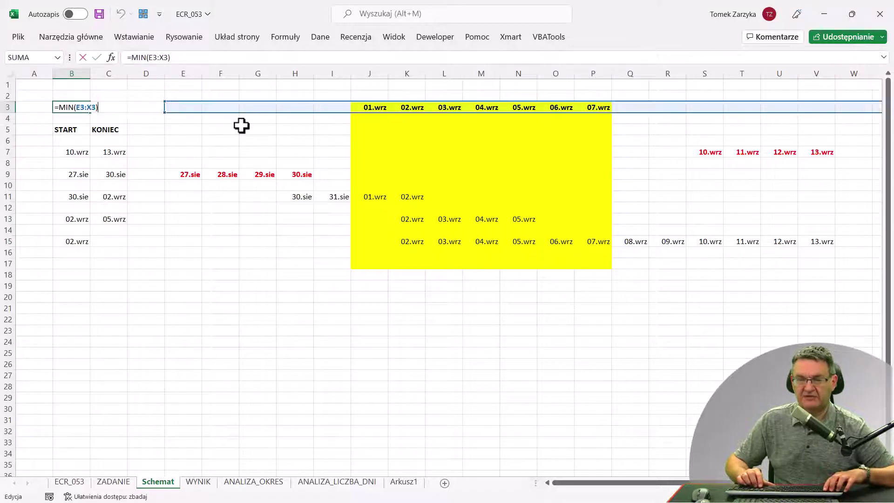
key("Escape")
key("Right")
key("Left")
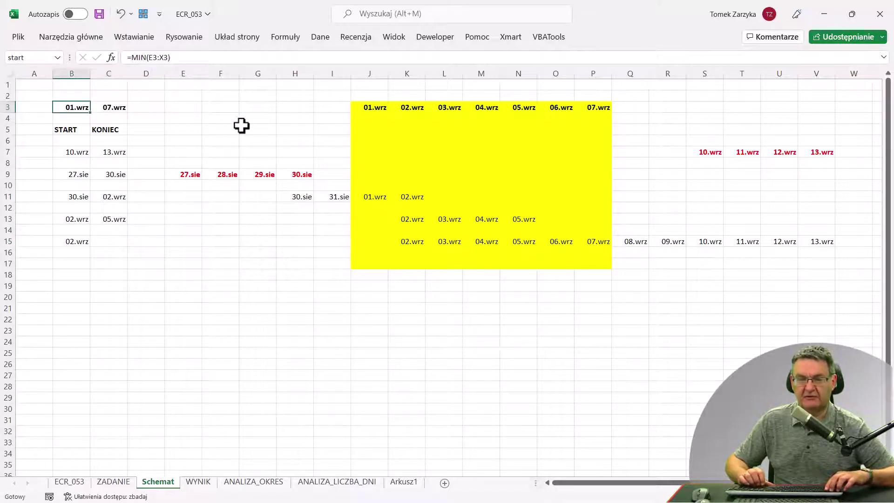
key("Right")
key("Right")
key("ctrl+Right")
key("Right")
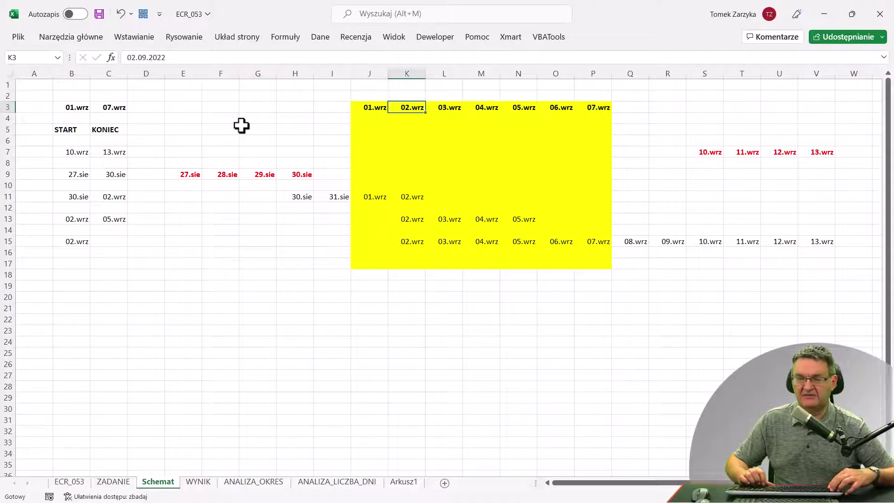
key("Left")
key("shift+Right")
key("shift+Right")
key("shift+Right")
key("shift+Right")
key("shift+Right")
key("shift+Right")
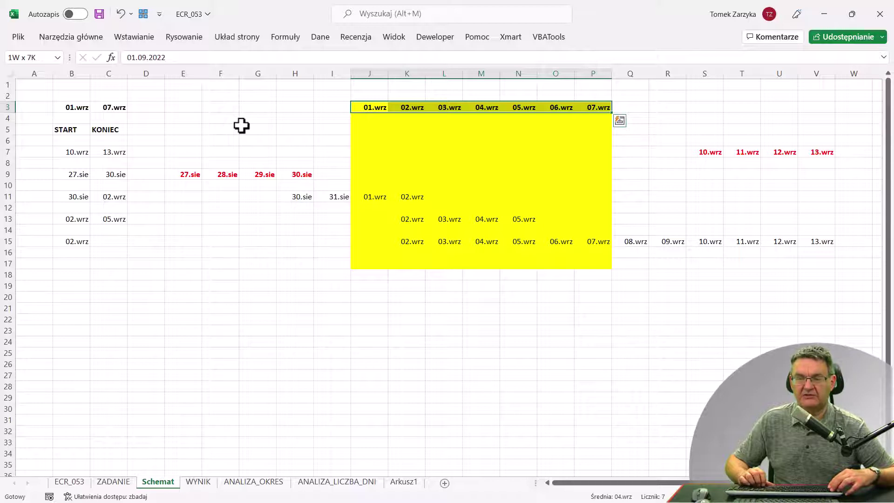
key("Down")
key("Up")
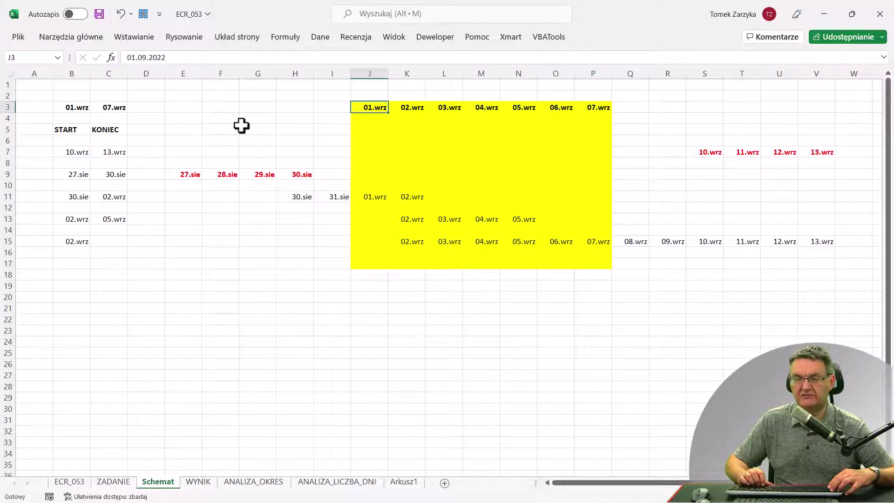
key("shift+Right")
key("shift+Right")
key("shift+Right")
key("shift+Right")
key("shift+Right")
key("shift+Right")
key("shift+Down")
key("shift+Down")
key("shift+Down")
key("shift+Down")
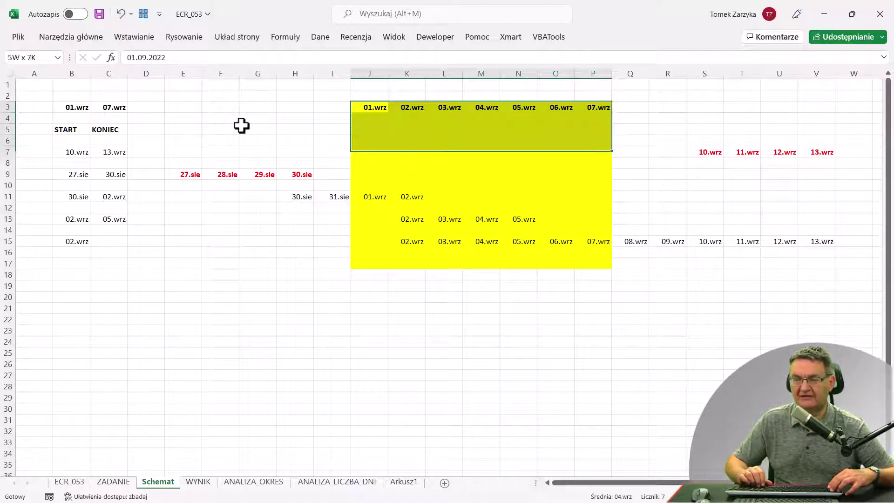
key("shift+Down")
key("shift+Down")
key("shift+Down")
key("Down")
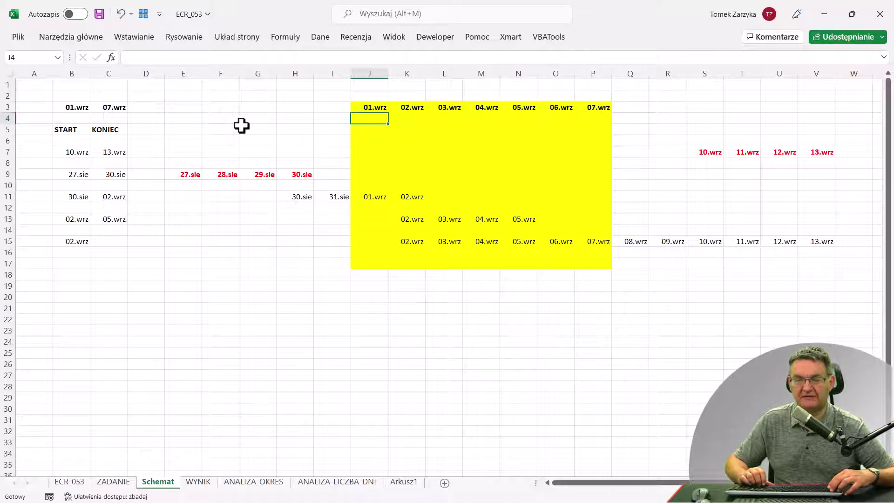
key("Down")
key("Down")
key("Down")
key("Left")
key("Up")
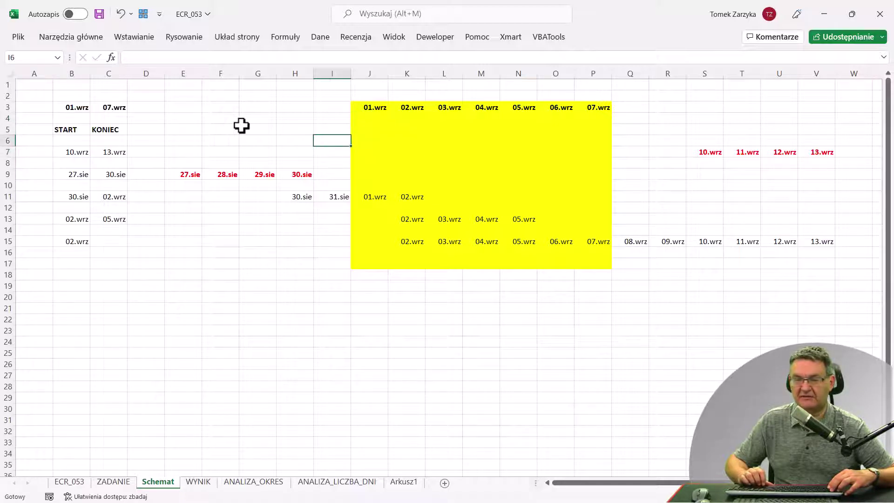
key("Right")
key("Down")
key("Left")
key("Left")
key("Left")
key("Left")
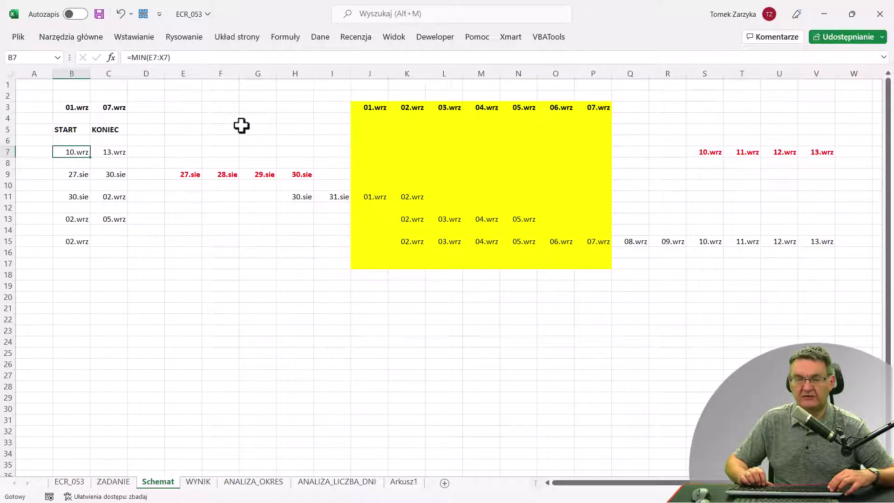
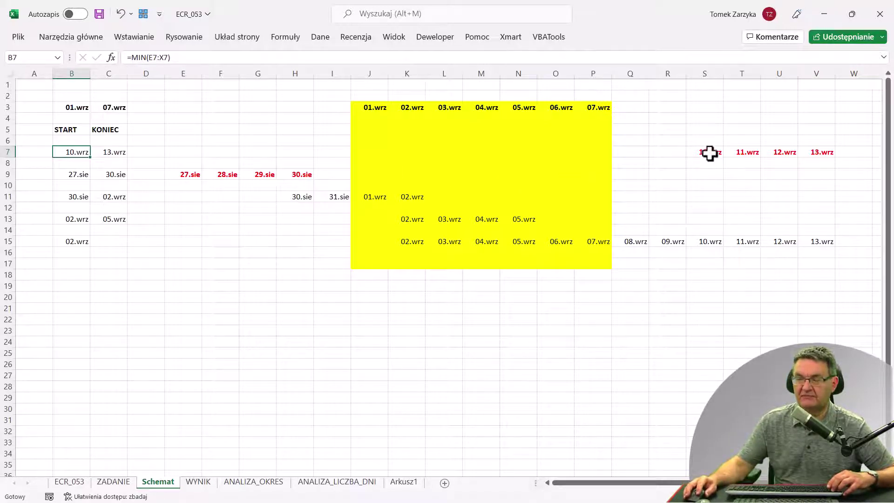
Review the Schemat employee dates: 10.wrz start, 27.sie–30.sie August days, 02.wrz end dates
left_click(709, 154)
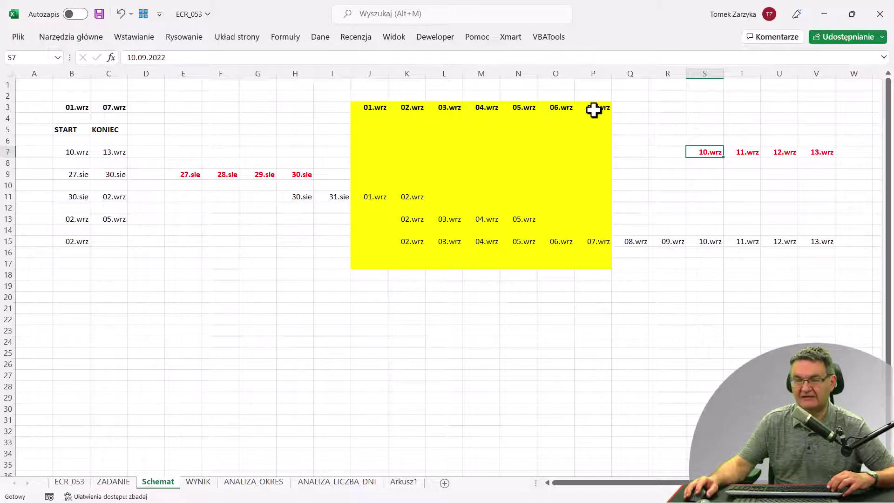
left_click(189, 175)
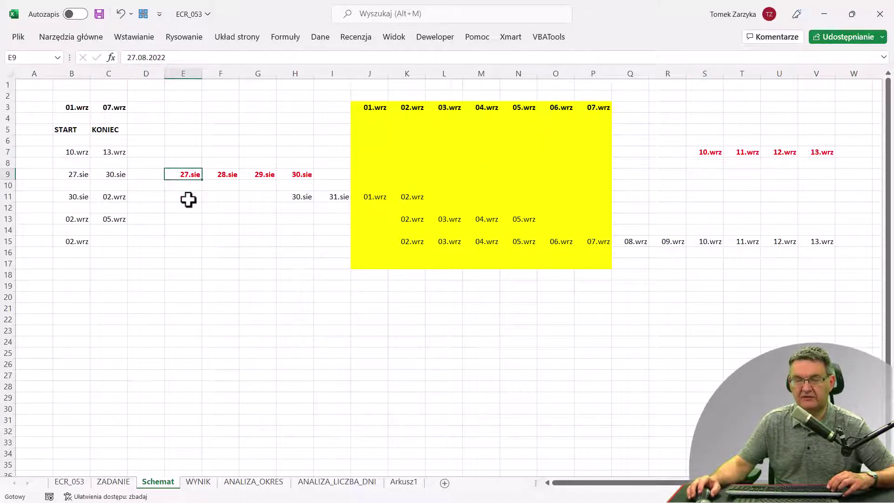
left_click(310, 175)
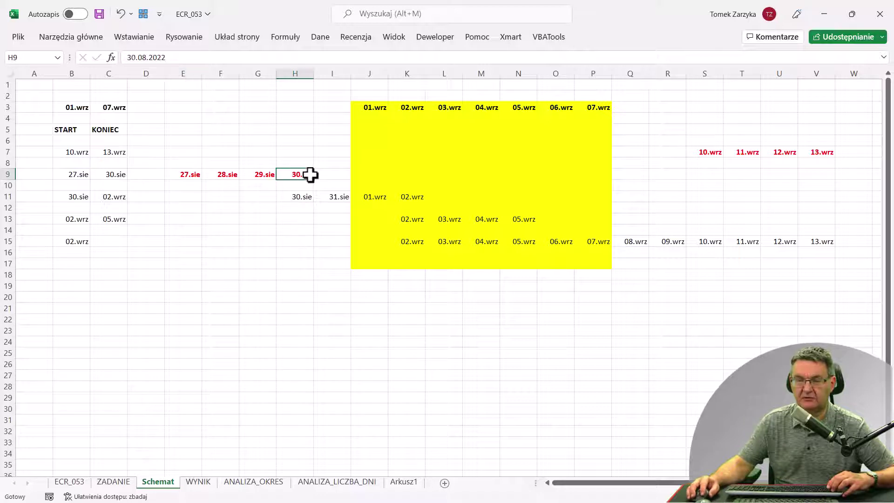
left_click_drag(310, 174, 179, 174)
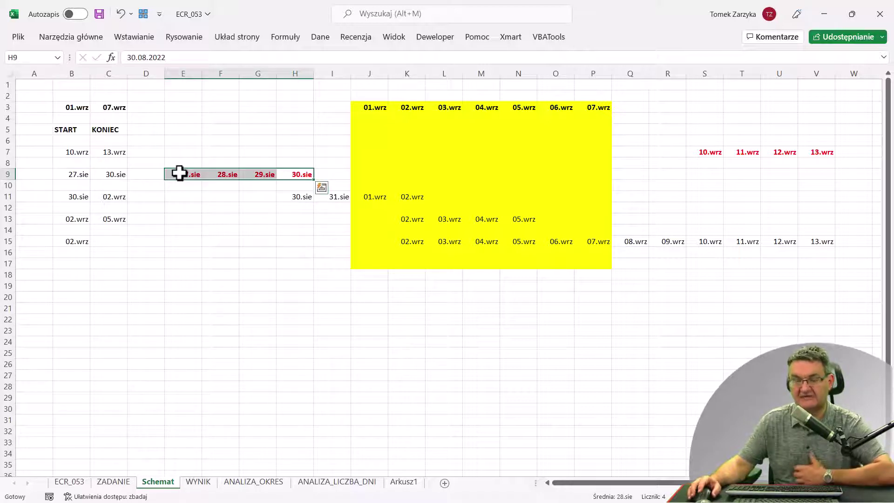
left_click(197, 241)
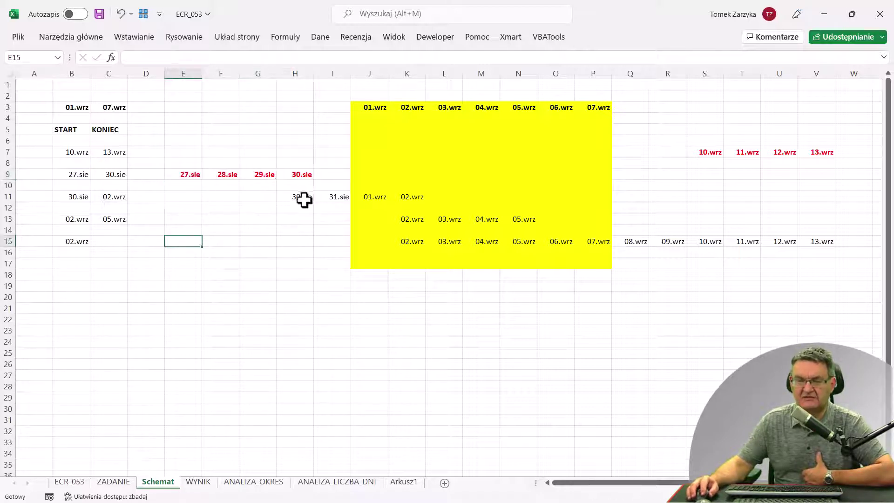
left_click_drag(304, 199, 400, 195)
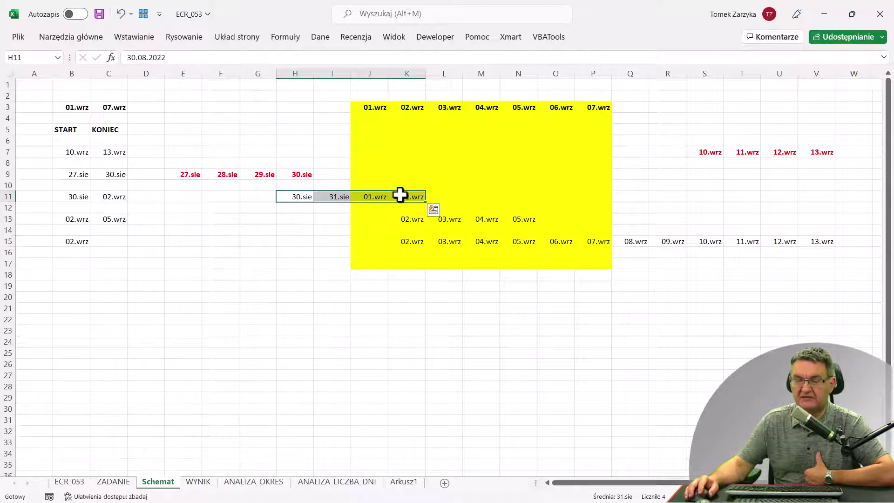
left_click(286, 196)
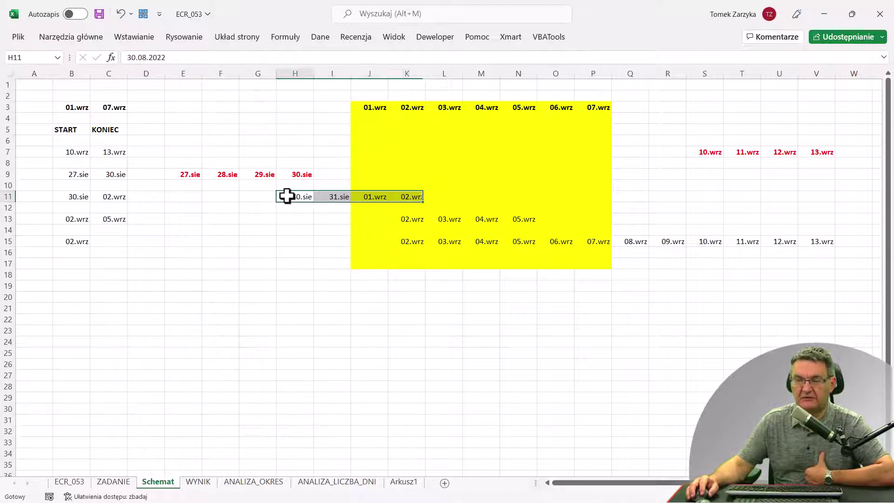
left_click(285, 196)
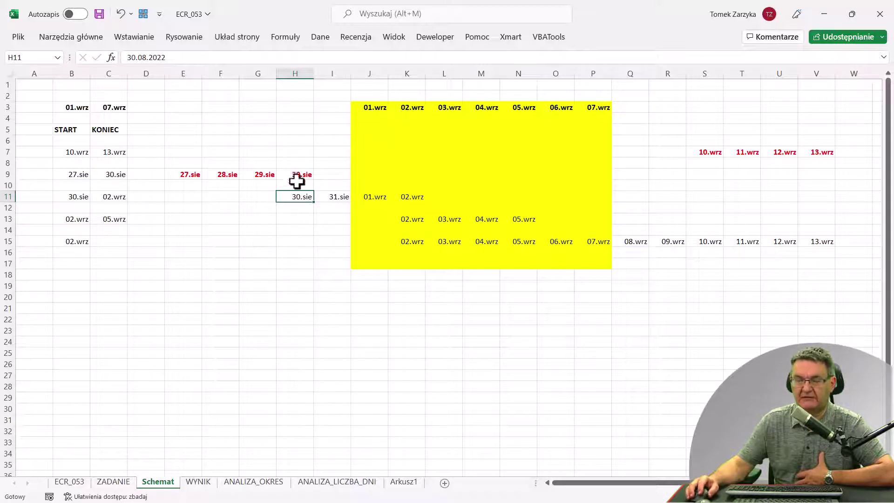
left_click(411, 195)
left_click_drag(410, 217, 502, 219)
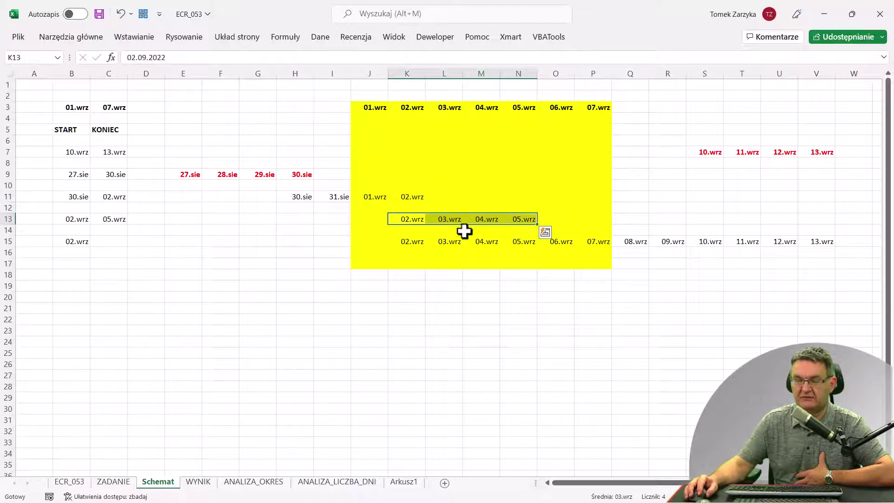
left_click(409, 242)
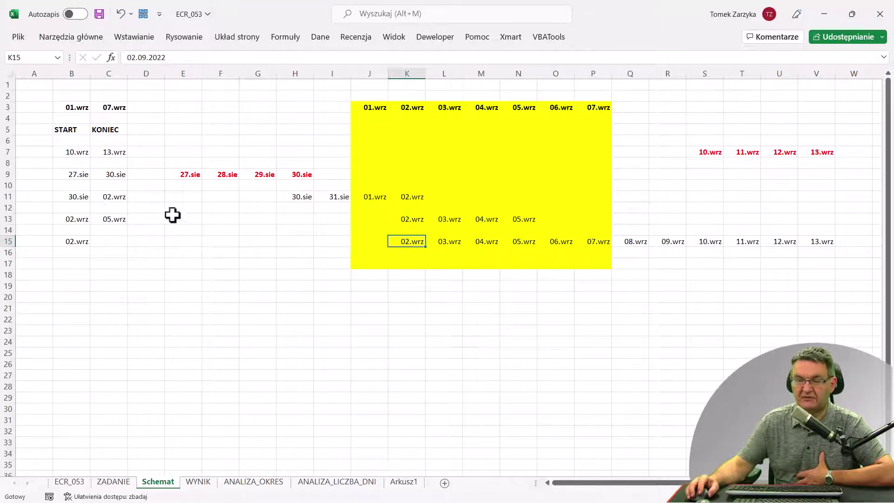
left_click(114, 242)
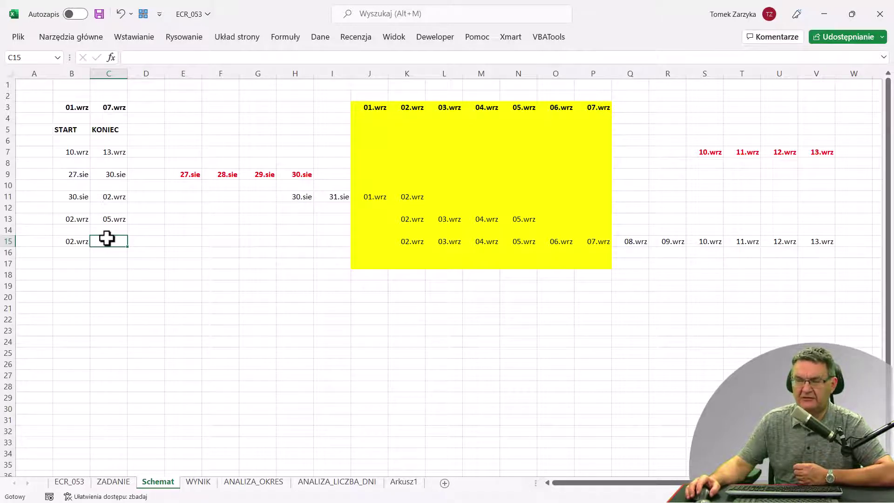
Compare the header's first September days and 07.wrz period end with row 9's August dates
left_click(300, 176)
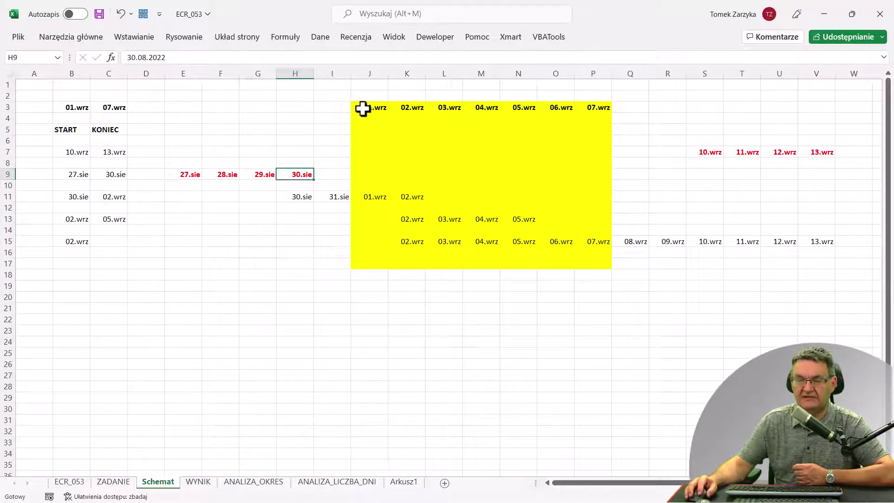
left_click_drag(362, 108, 528, 131)
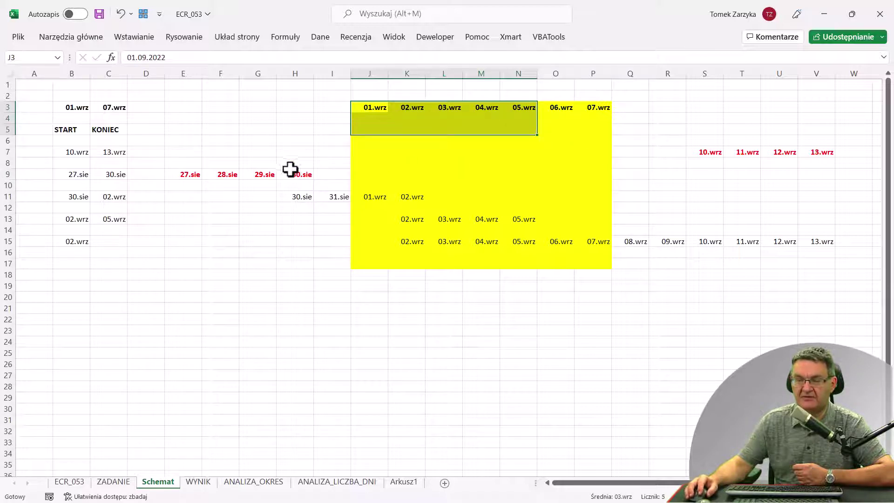
left_click(712, 152)
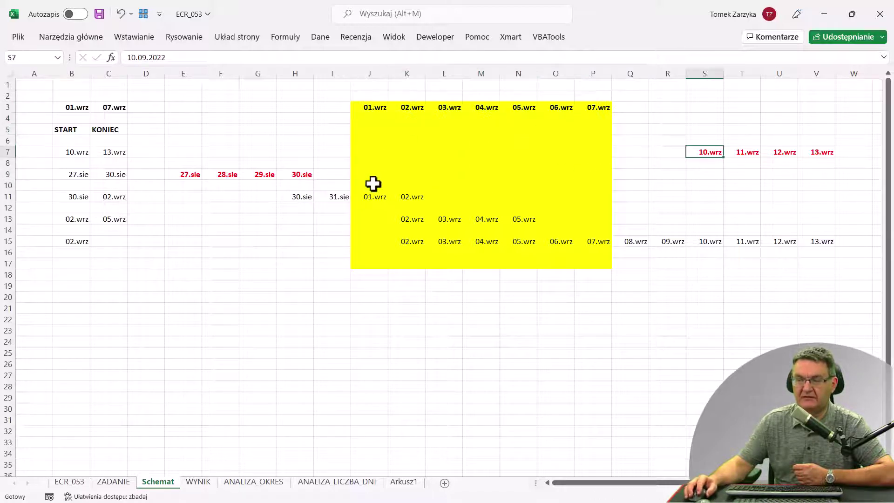
left_click_drag(297, 174, 184, 173)
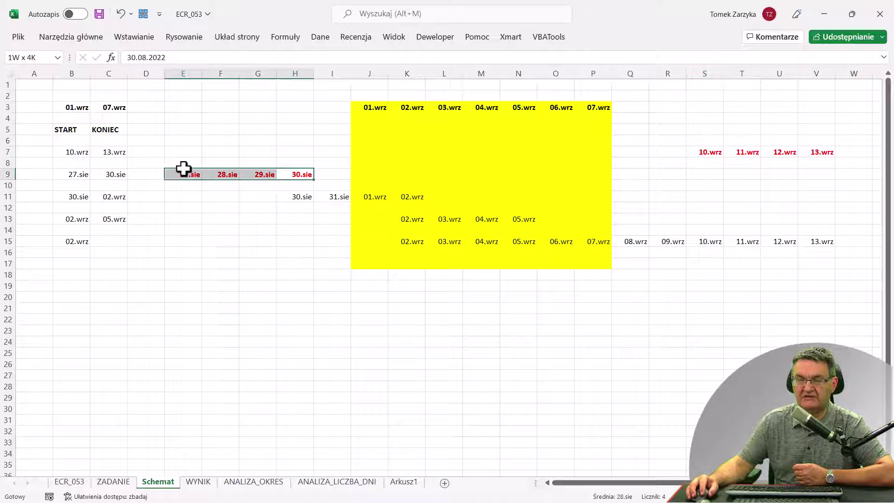
left_click(269, 187)
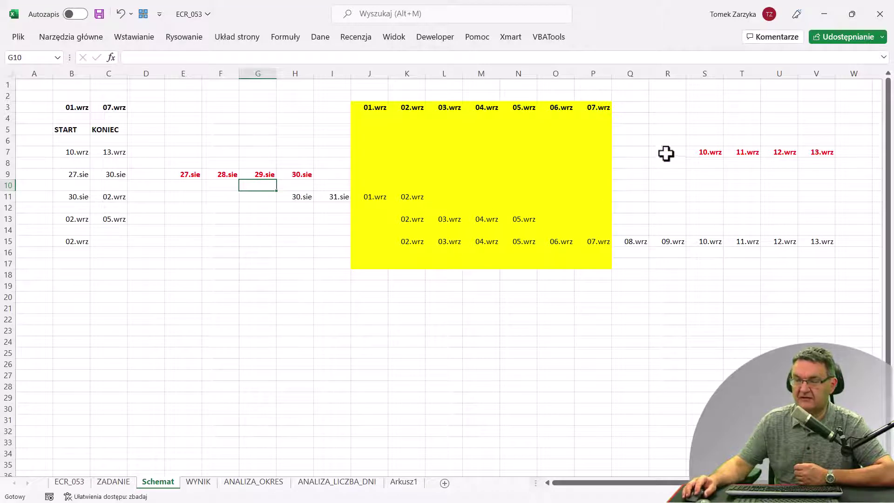
left_click(701, 152)
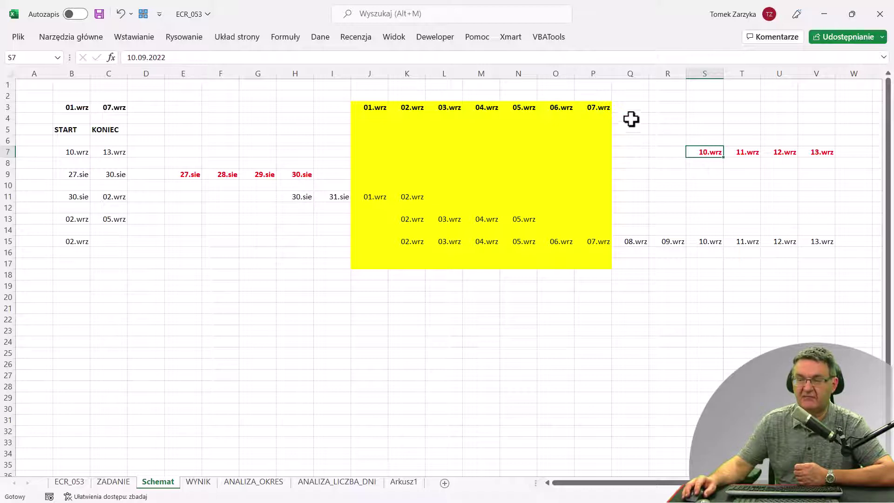
left_click(599, 106)
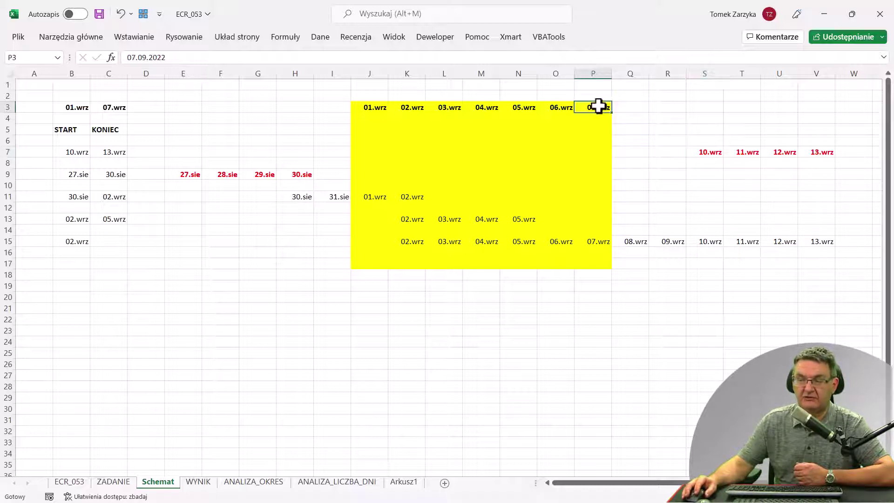
Inspect the MIN formula behind the 10.wrz start date, then go to the WYNIK sheet
left_click(711, 152)
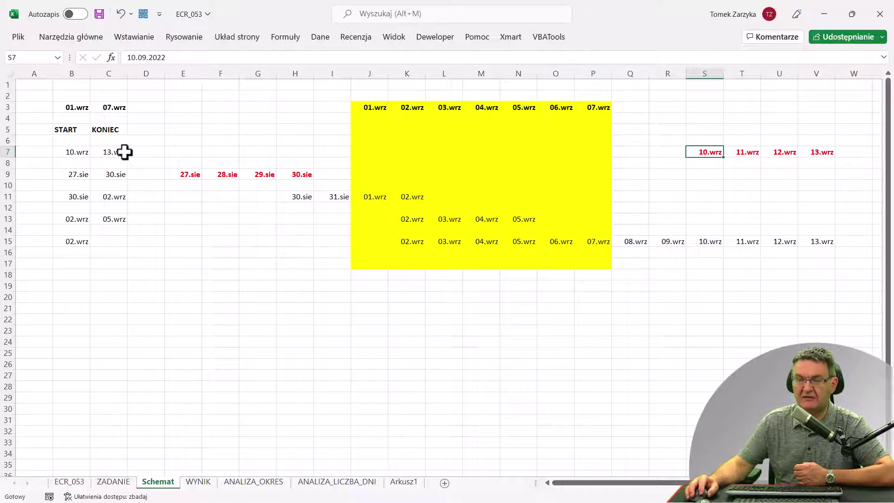
left_click(77, 152)
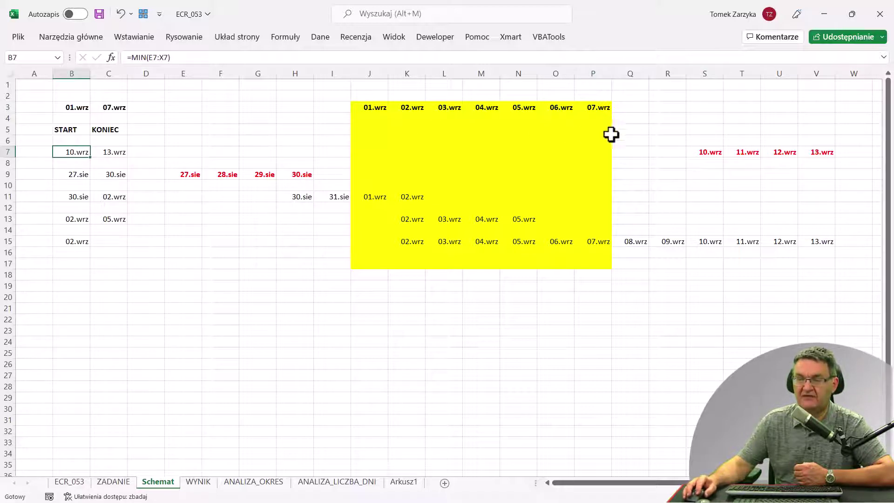
left_click(606, 108)
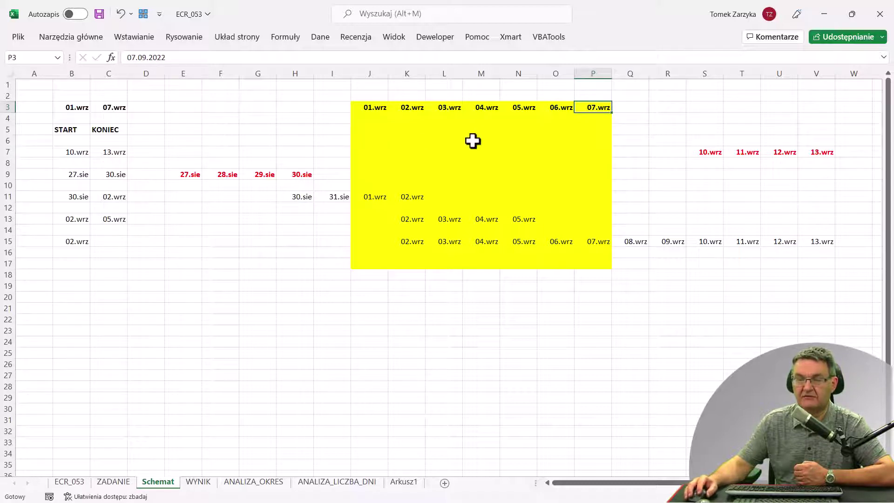
left_click(298, 175)
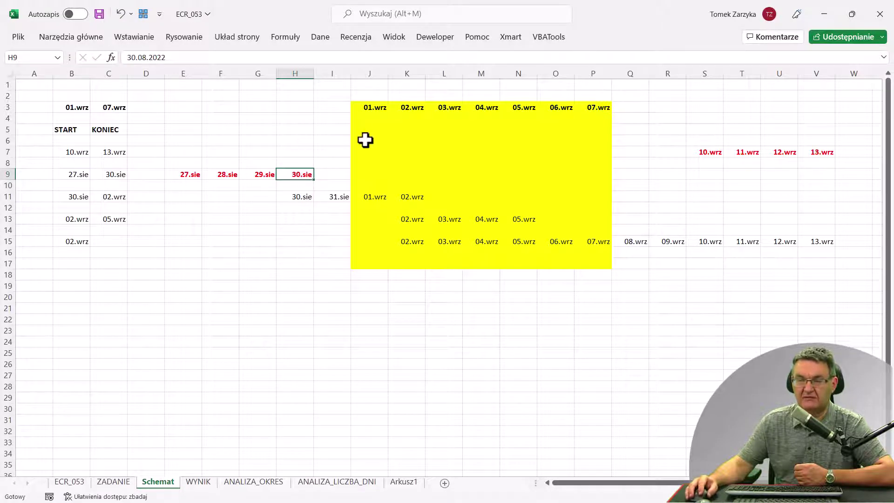
left_click(379, 109)
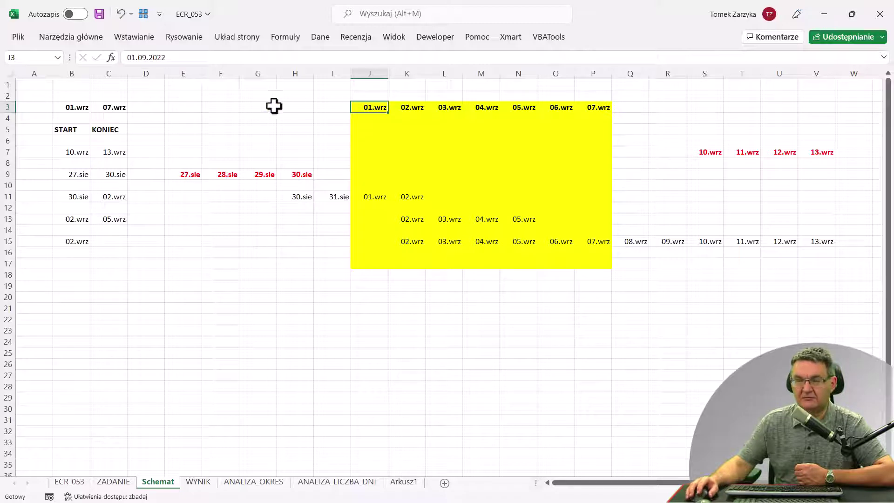
left_click(204, 476)
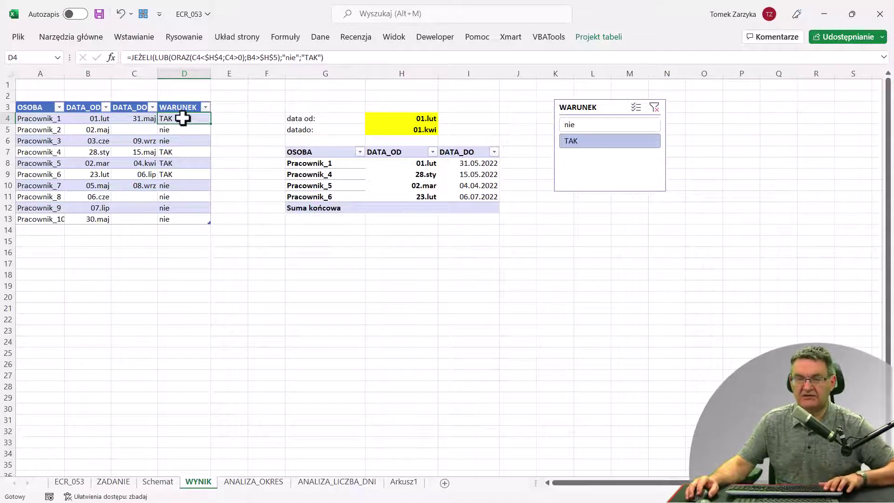
Inspect the D4 WARUNEK formula and the period dates 01.lut in H4 and 01.kwi in H5
key("F2")
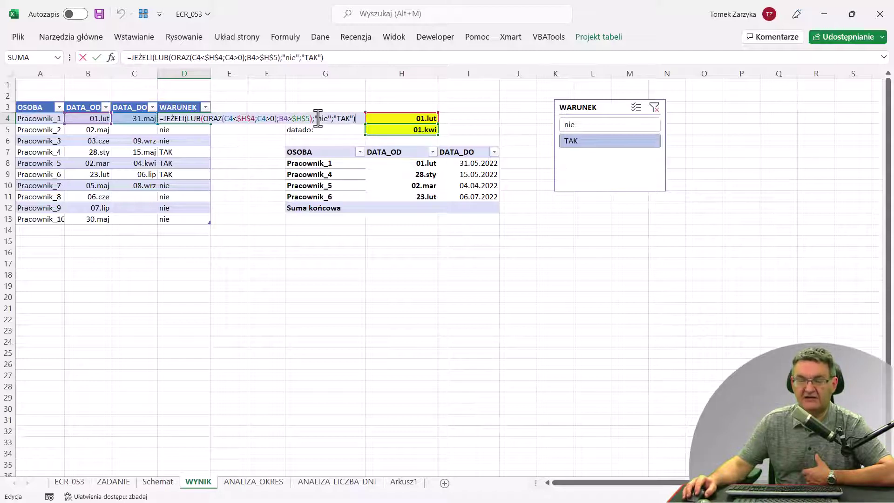
left_click(339, 107)
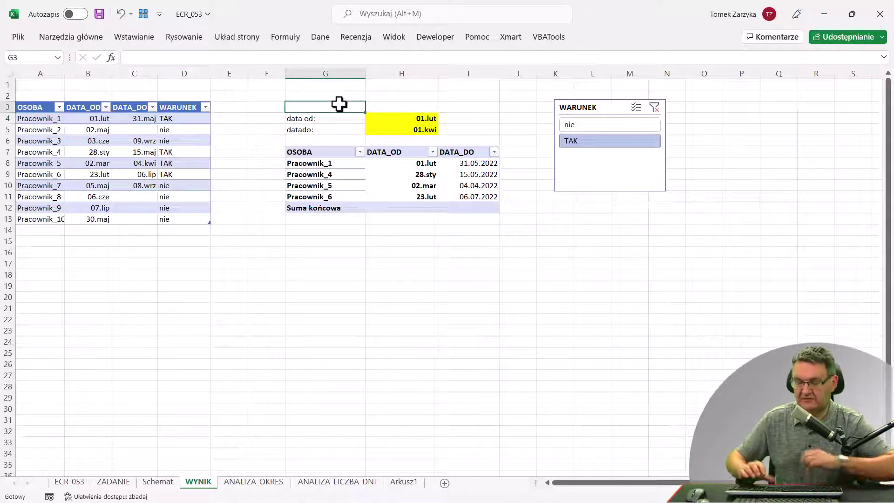
key("Left")
key("Left")
key("Left")
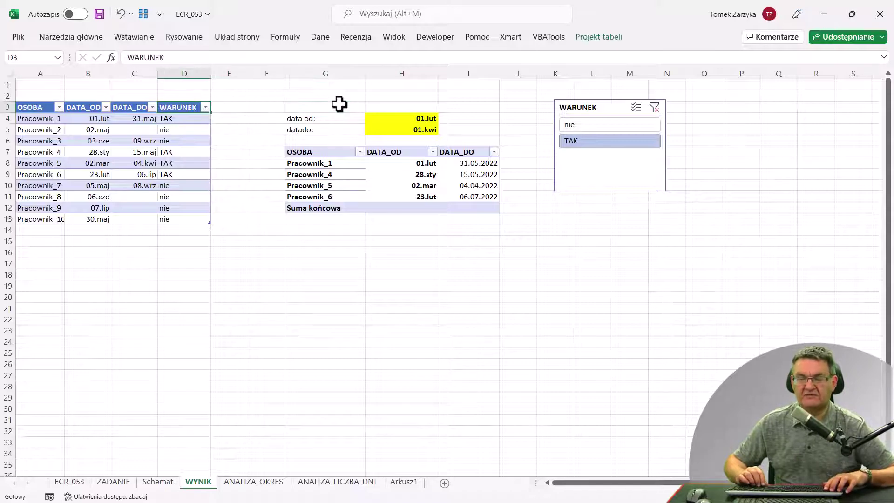
key("Down")
key("Right")
key("Right")
key("Right")
key("Right")
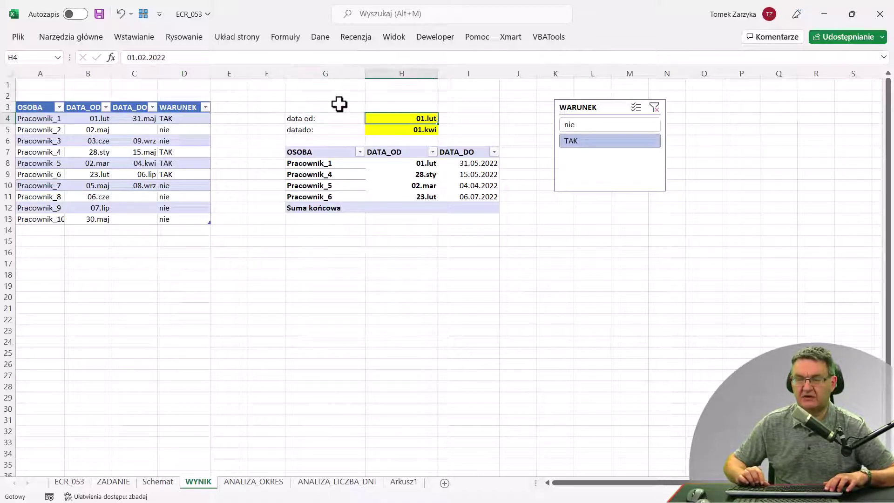
key("Down")
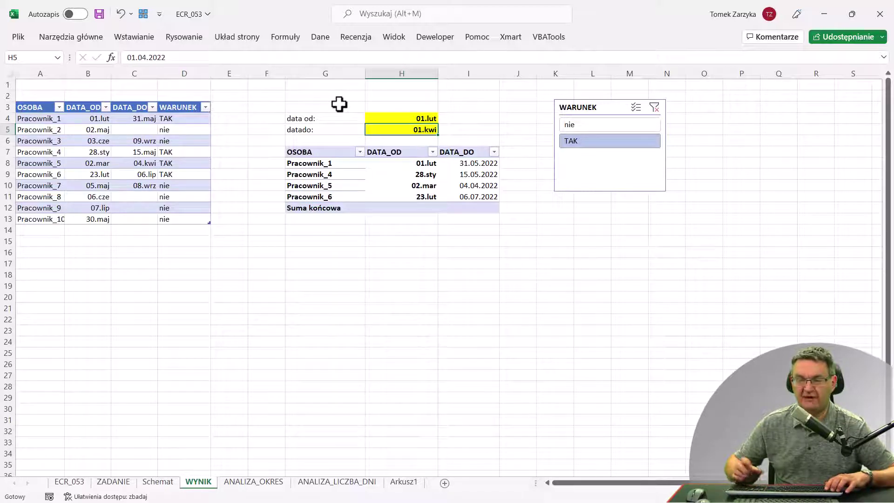
Change the H5 end date to 01.mar (1-3) and check Pracownik_5's recalculated condition and dates
type("1-3")
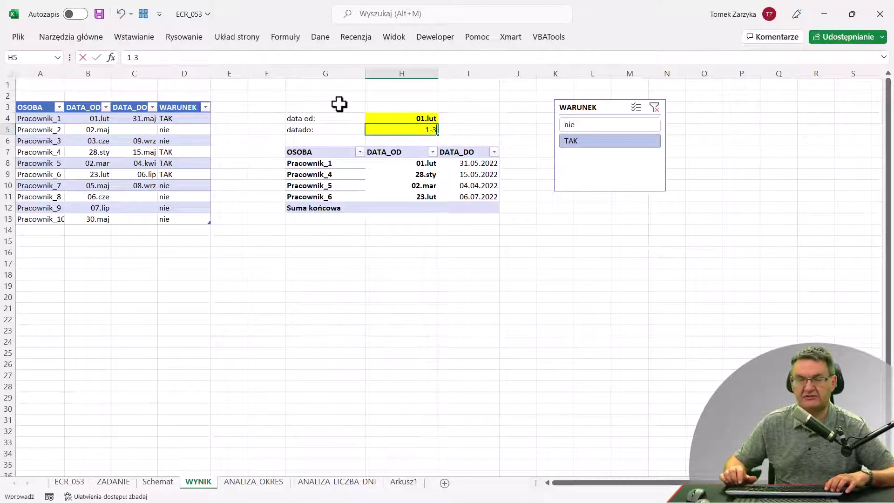
key("Return")
key("Left")
key("Left")
key("Left")
key("Left")
key("Down")
key("Down")
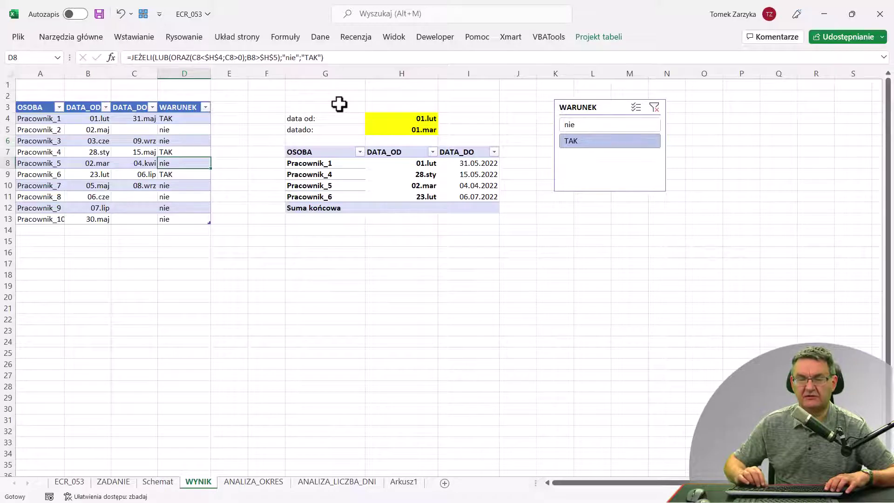
key("Left")
key("Left")
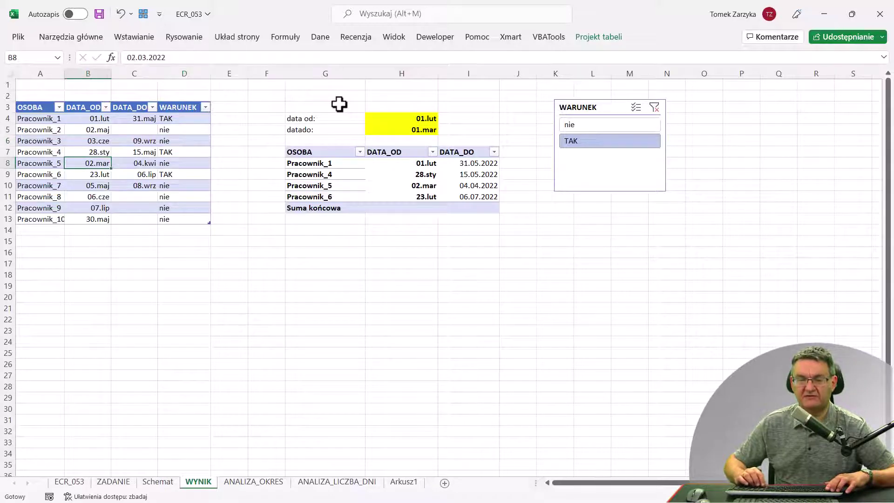
key("Left")
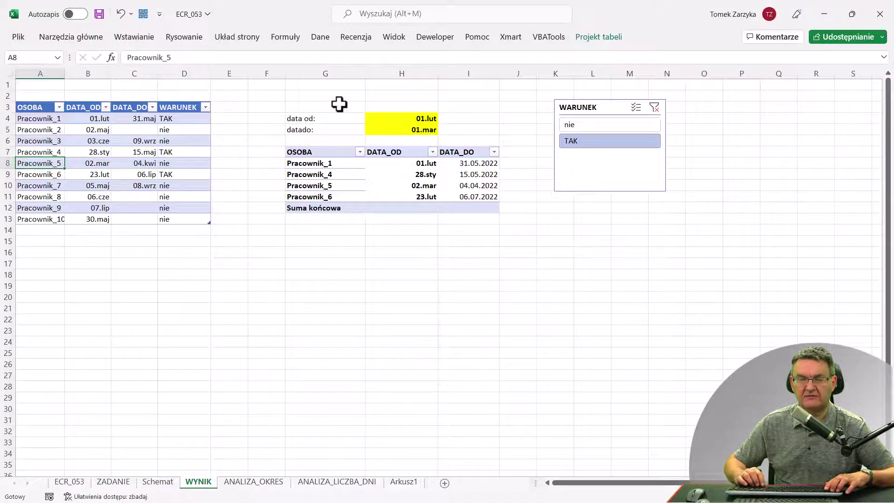
key("Right")
key("Right")
key("Left")
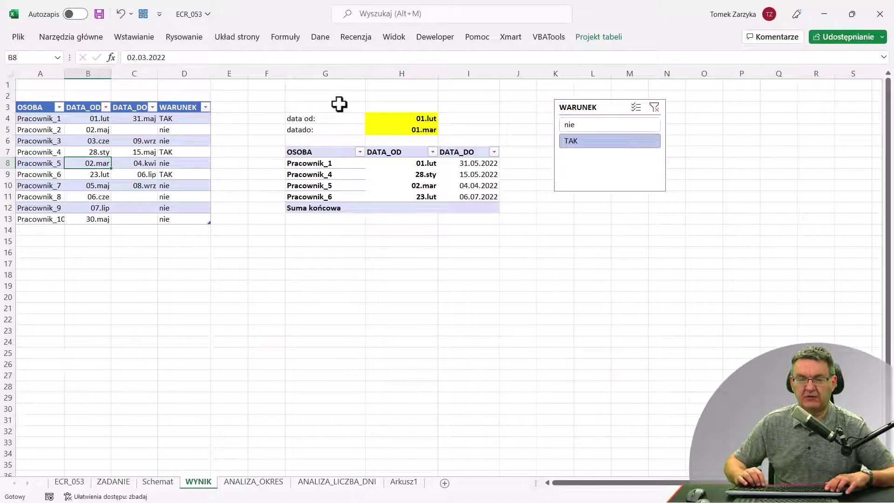
Refresh the pivot table and move the WARUNEK slicer up and to the left
key("Right")
key("Right")
key("Right")
key("Right")
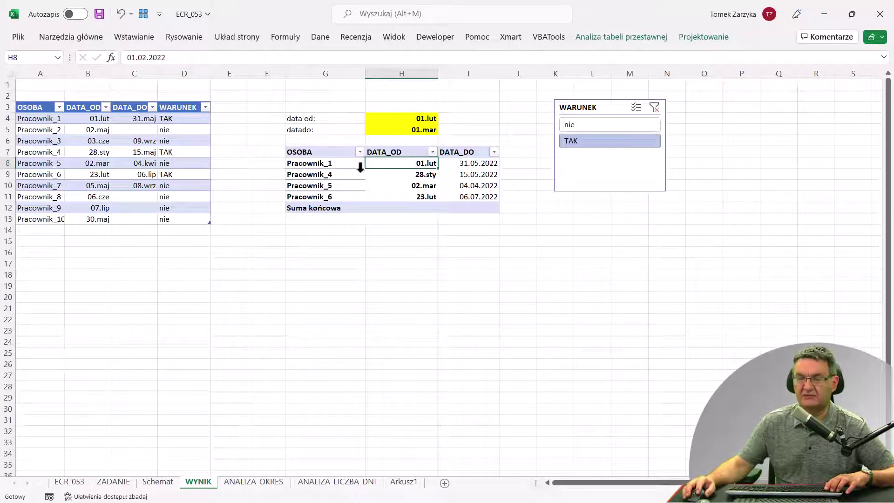
right_click(407, 184)
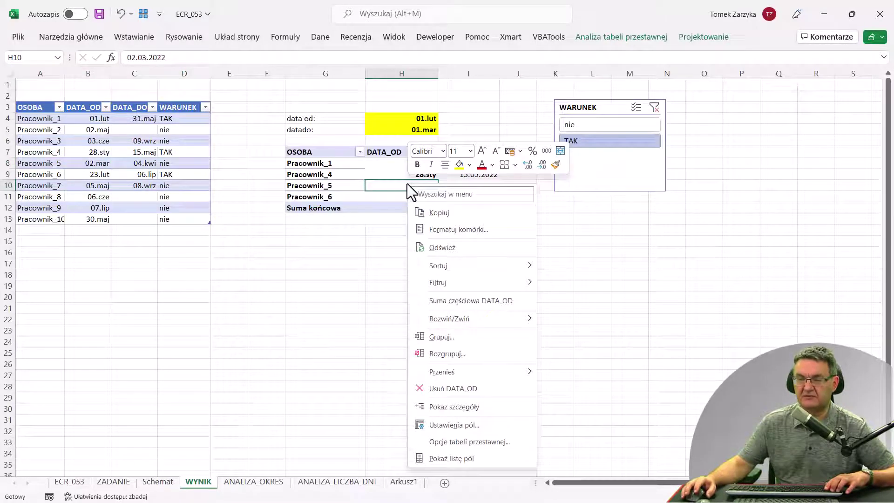
left_click(455, 246)
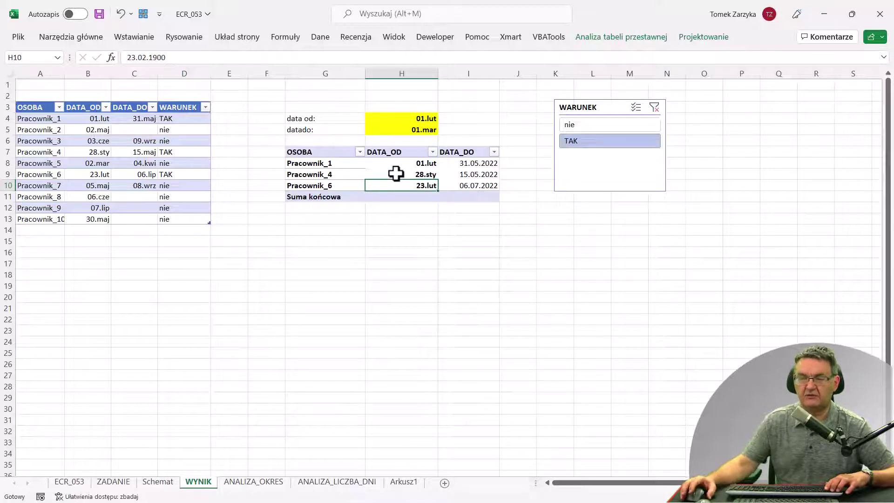
left_click(410, 118)
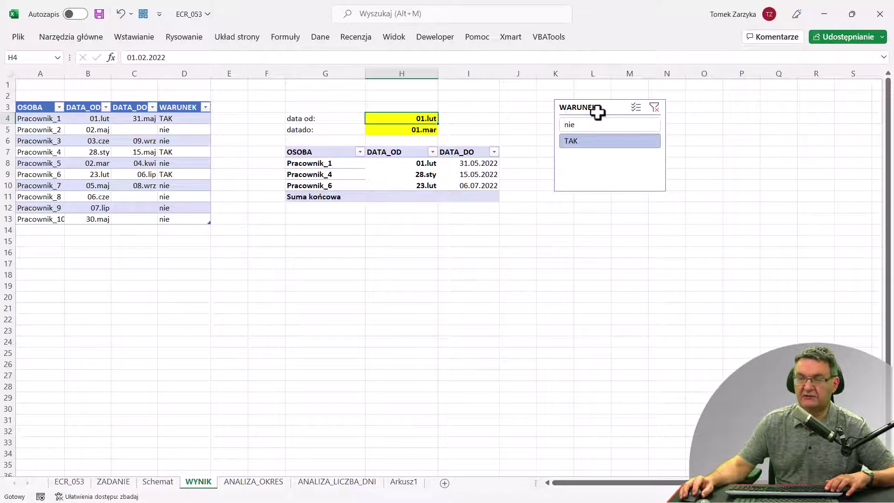
left_click_drag(597, 114, 562, 105)
Filter the pivot through the WARUNEK slicer so only 'nie' employees are listed
left_click(555, 115)
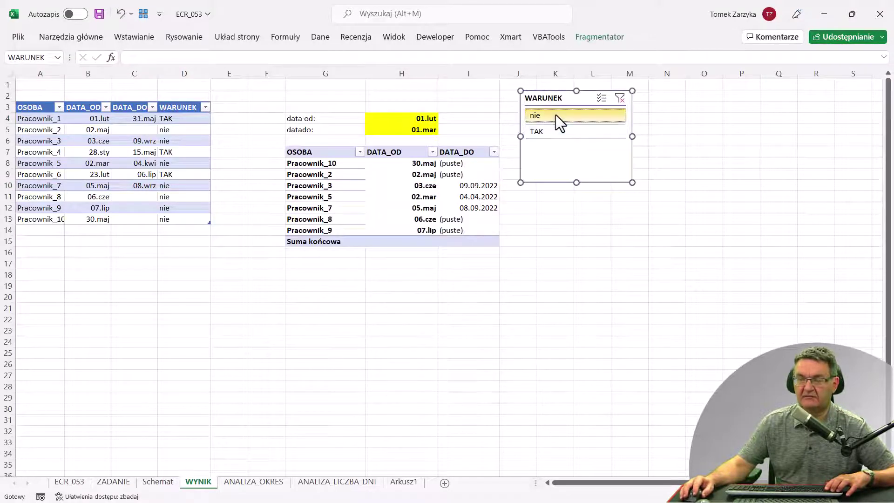
left_click(552, 132)
left_click(560, 116)
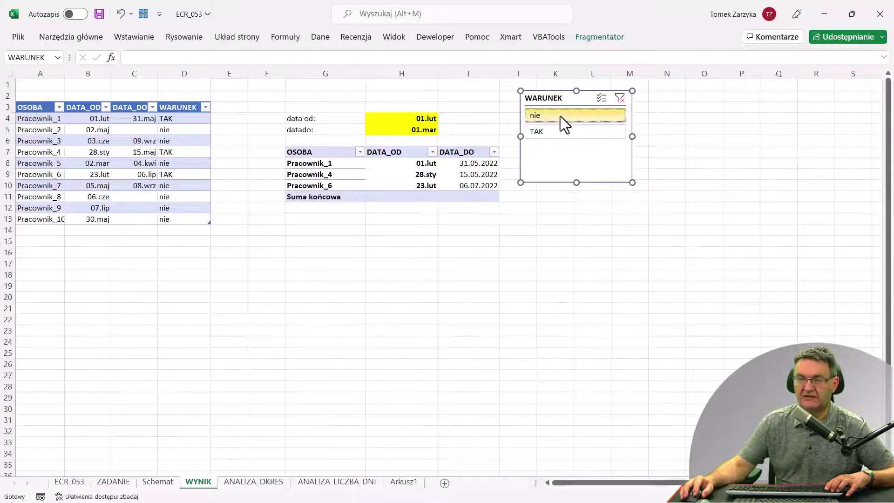
left_click(486, 107)
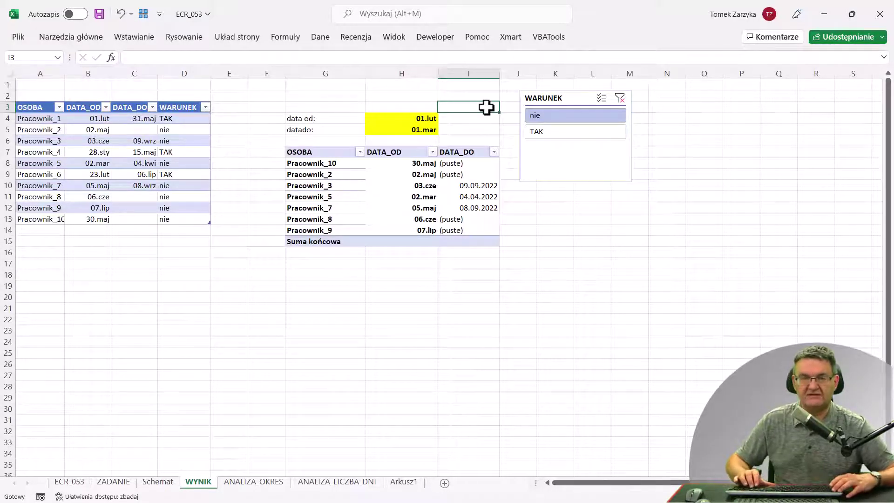
Switch to ANALIZA_OKRES and select the employee table to inspect Pracownik_3's June condition formula
key("ctrl+Page_Down")
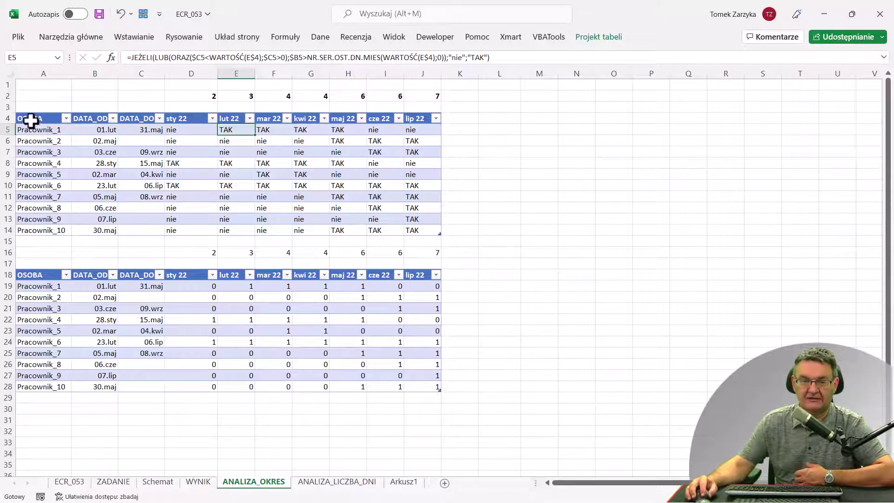
mouse_move(30, 120)
left_mouse_down()
mouse_move(115, 230)
mouse_move(415, 225)
left_mouse_up()
left_click(539, 166)
left_click(393, 151)
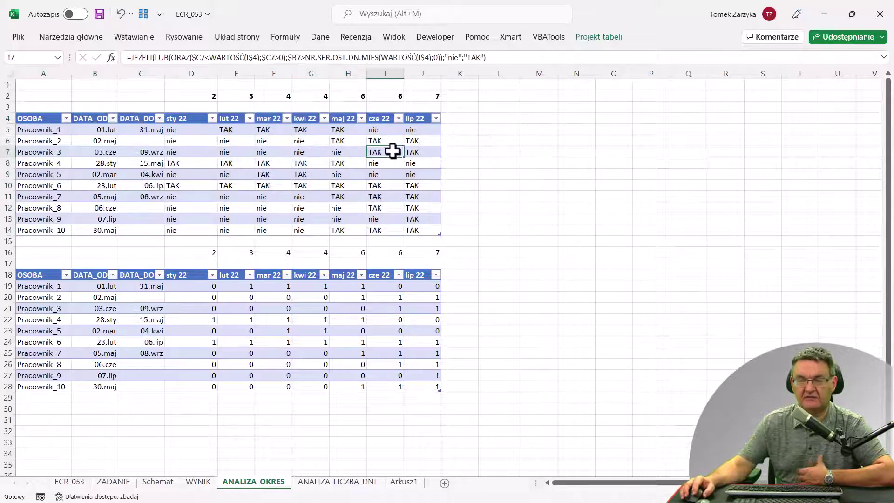
Check the table's name and the DATA_OD, DATA_DO, sty 22 headers and Pracownik_1's January formula
left_click(600, 37)
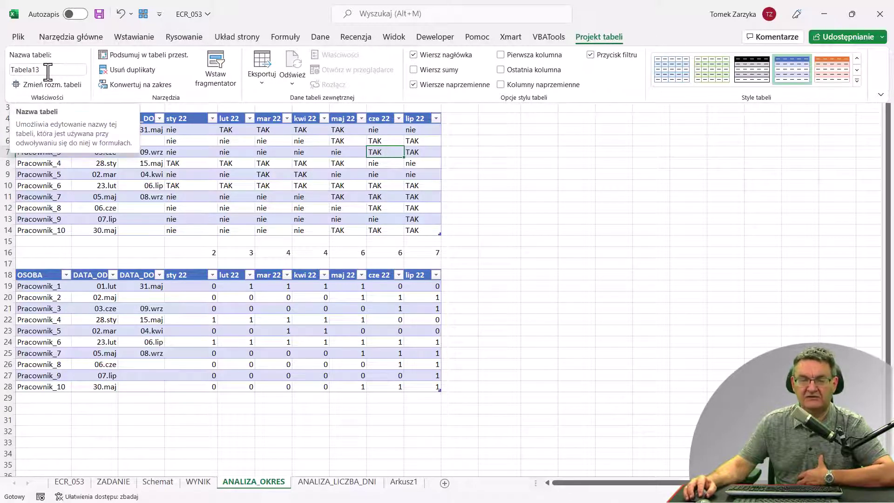
left_click(45, 68)
left_click(78, 152)
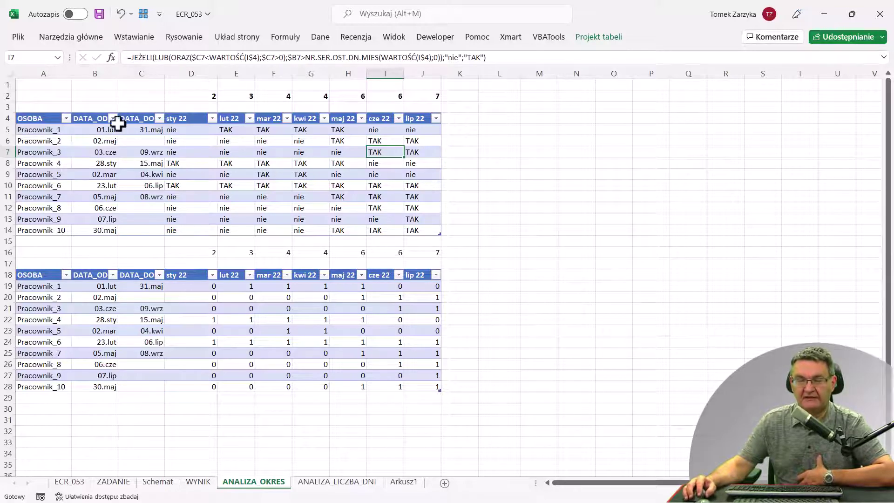
left_click(88, 122)
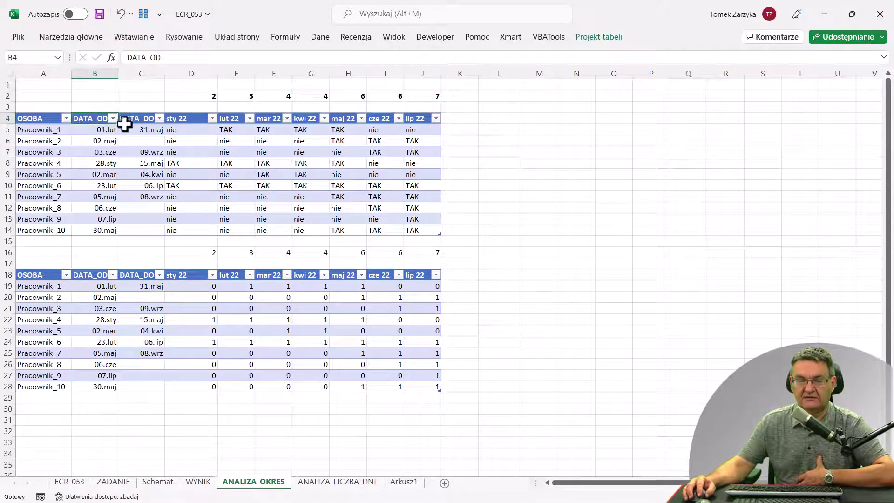
left_click(133, 119)
left_click(195, 118)
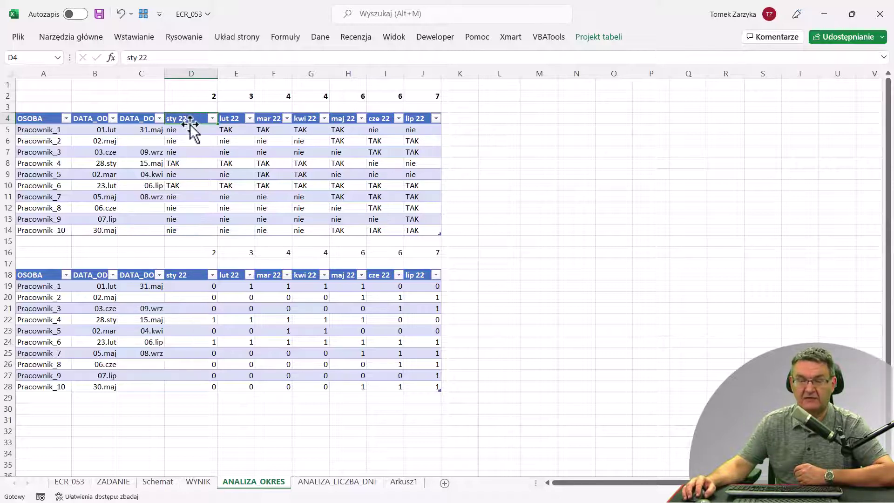
left_click(189, 129)
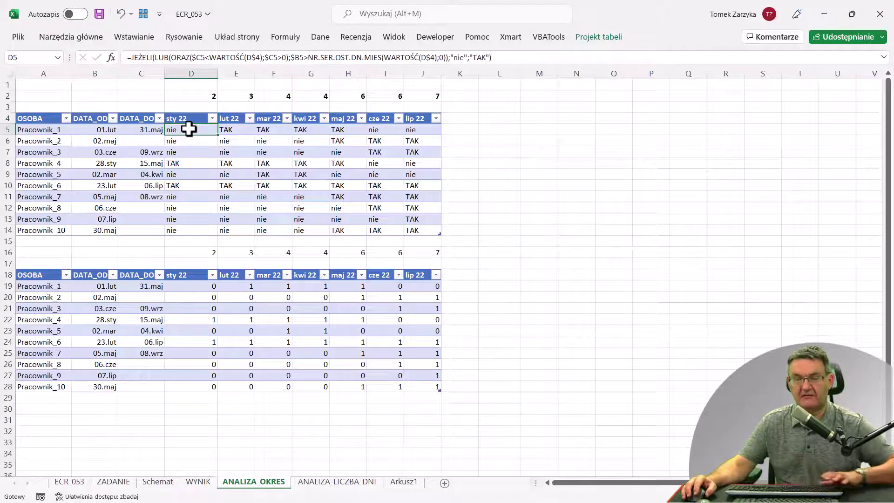
double_click(189, 129)
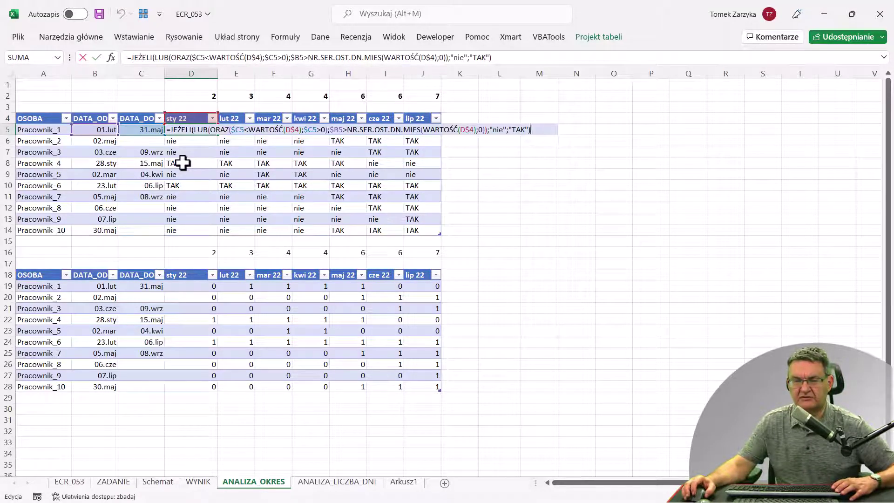
key("Escape")
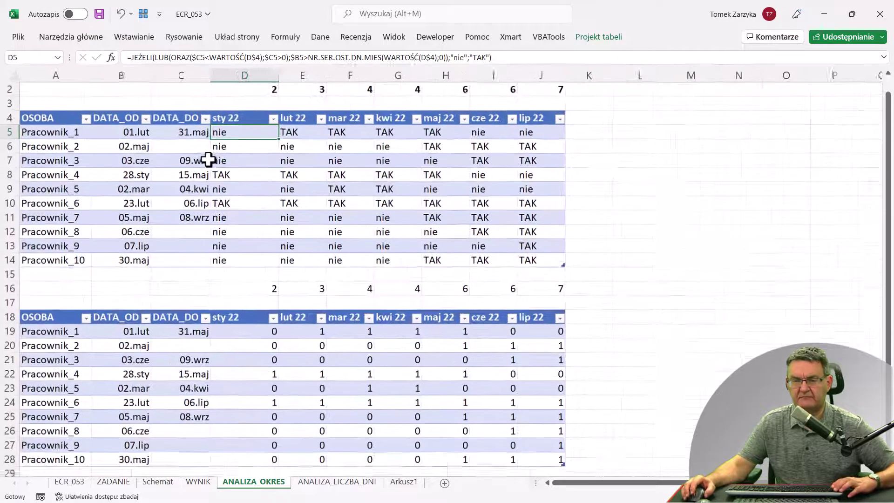
scroll(209, 160, "up", 3)
key("F2")
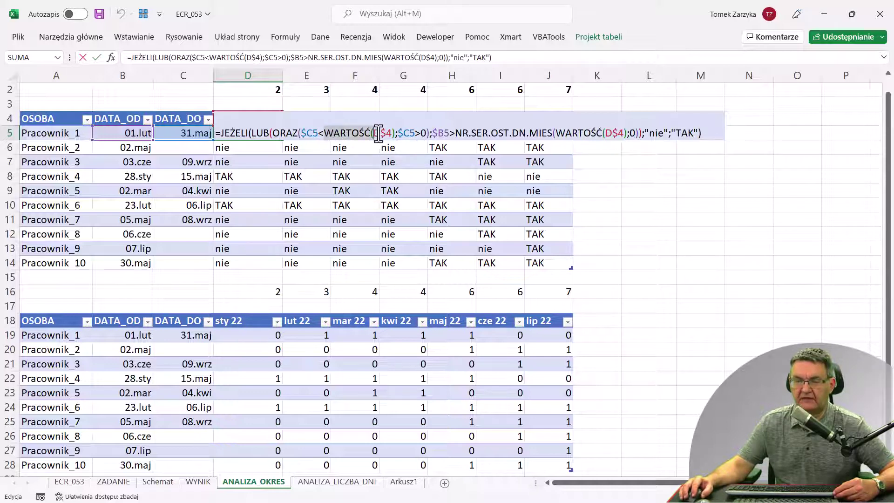
key("Escape")
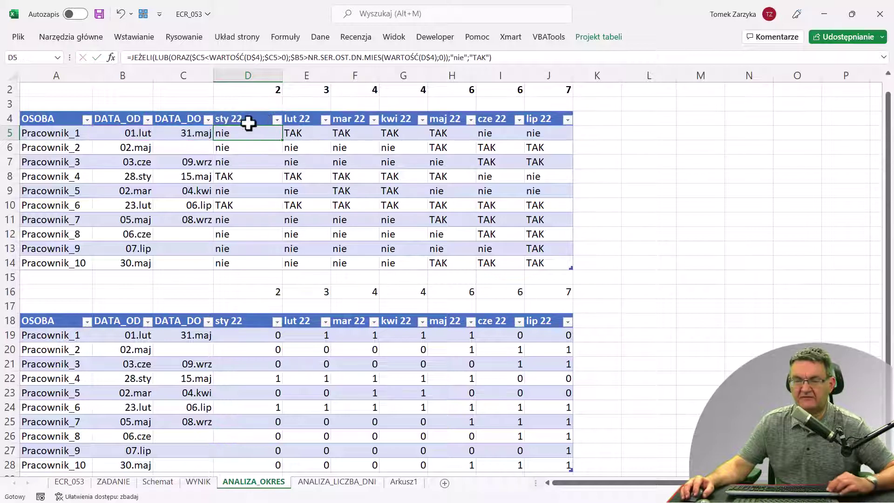
left_click(244, 120)
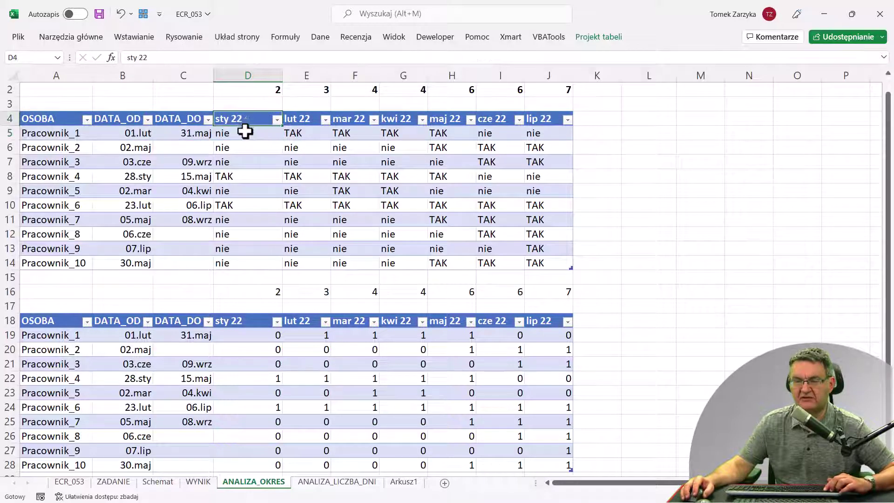
left_click(244, 133)
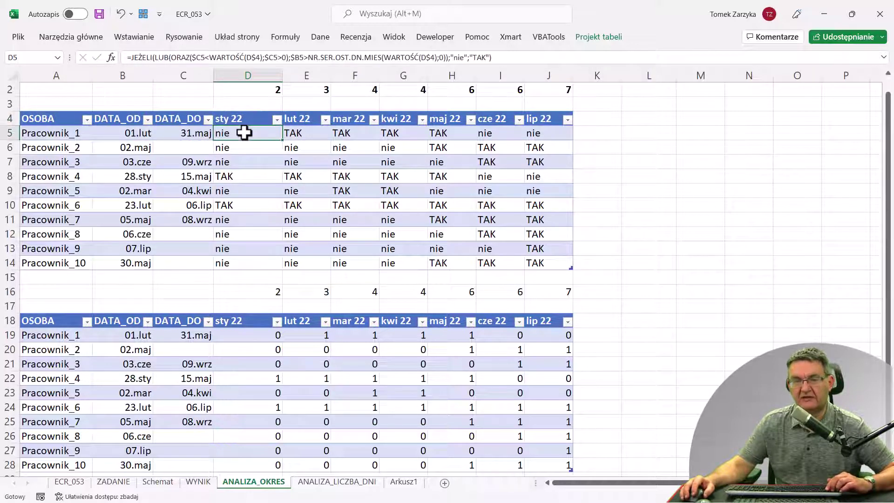
left_click(244, 120)
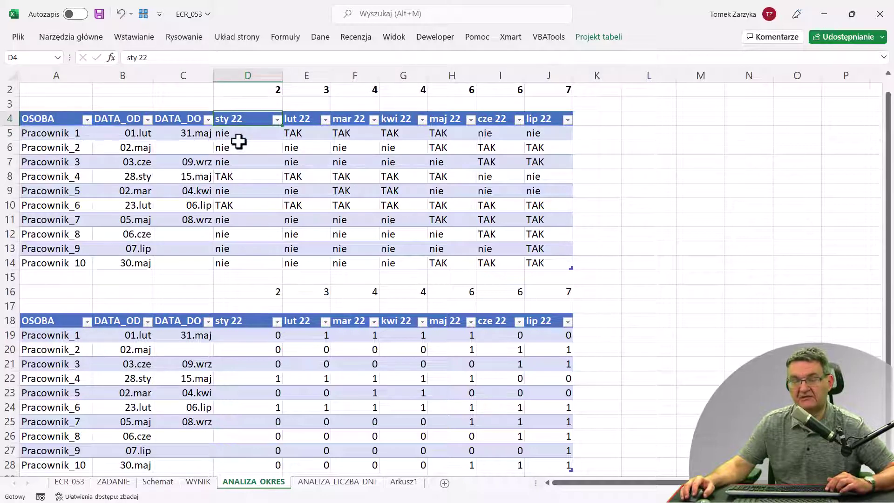
double_click(240, 135)
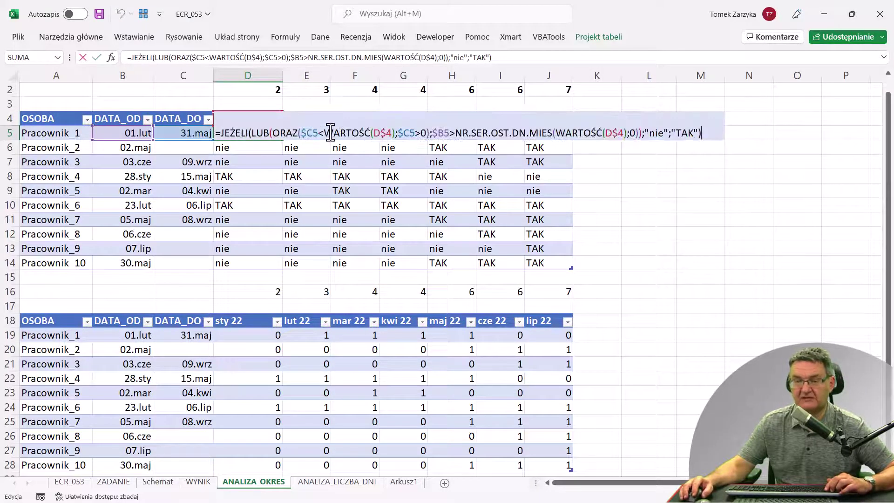
left_click_drag(327, 133, 368, 132)
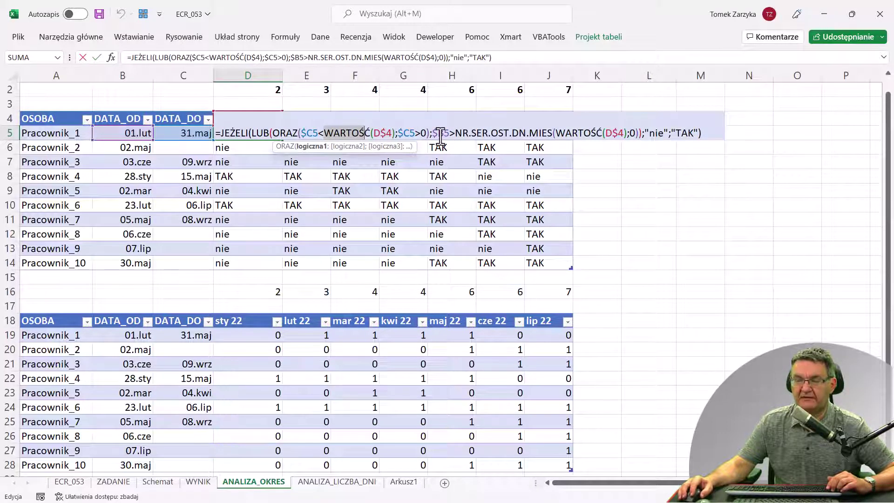
key("Escape")
left_click(255, 121)
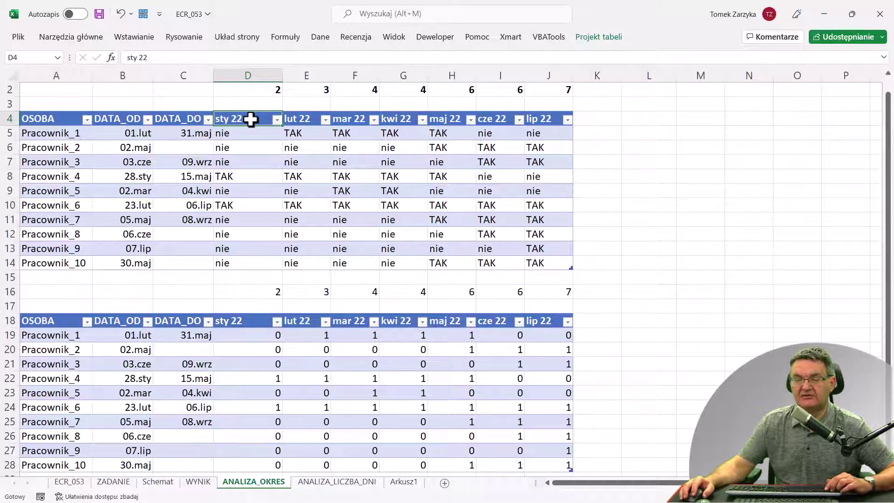
double_click(251, 119)
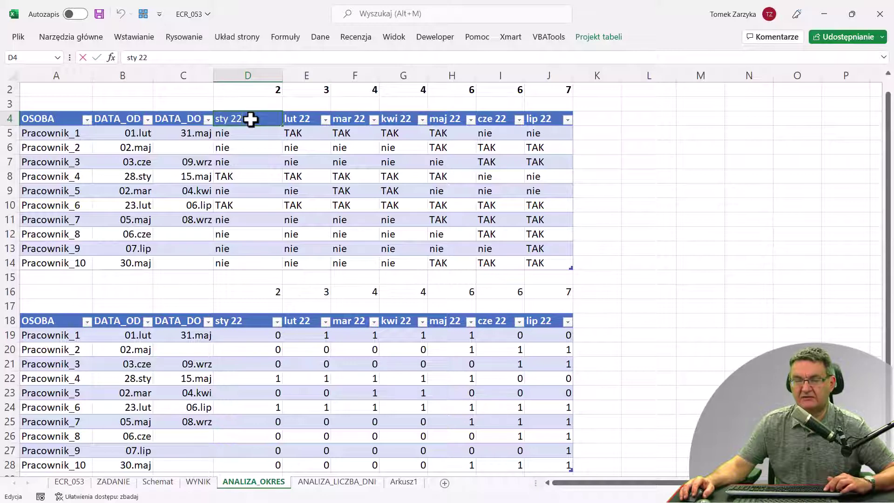
key("Escape")
double_click(251, 133)
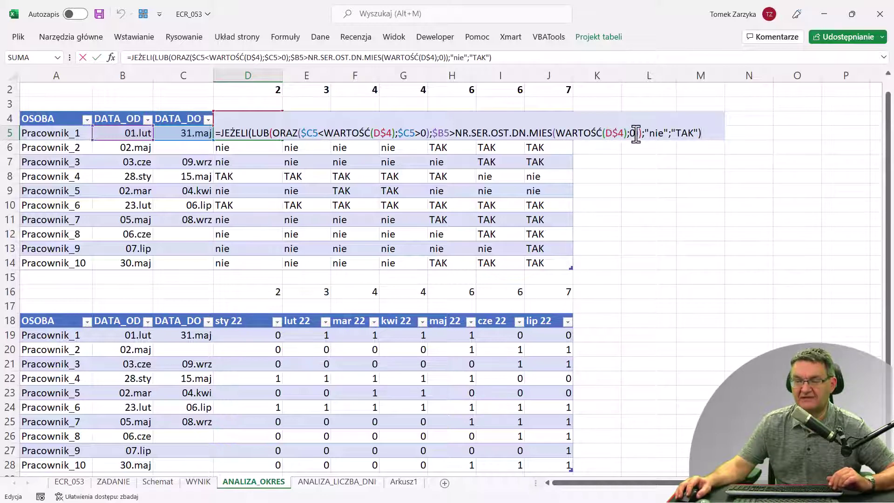
key("ctrl+Return")
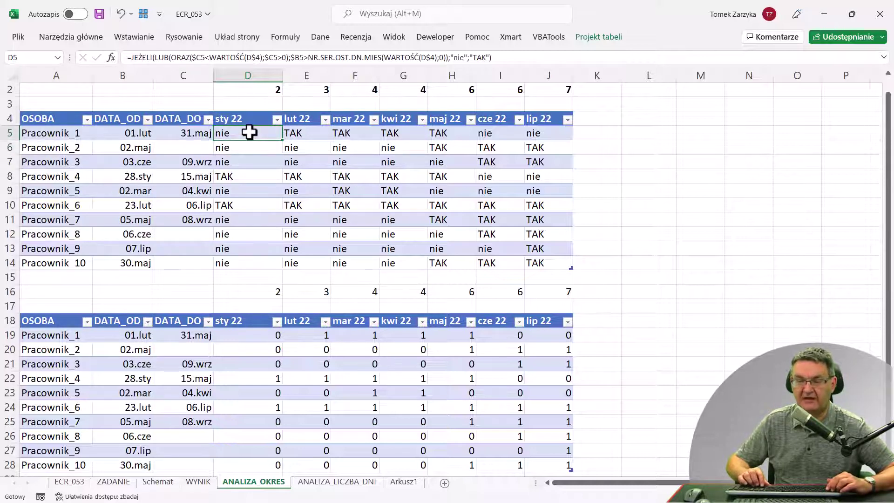
Check Pracownik_1's February and March results along row 5
key("Right")
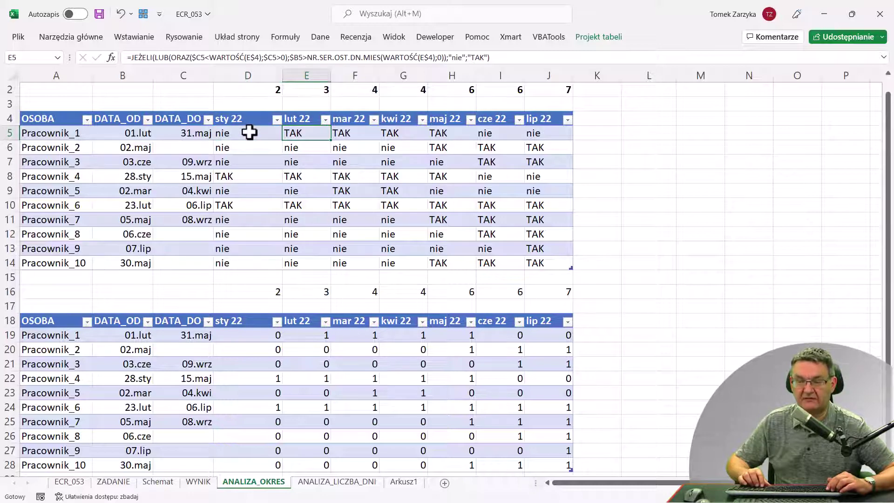
key("Right")
key("Right")
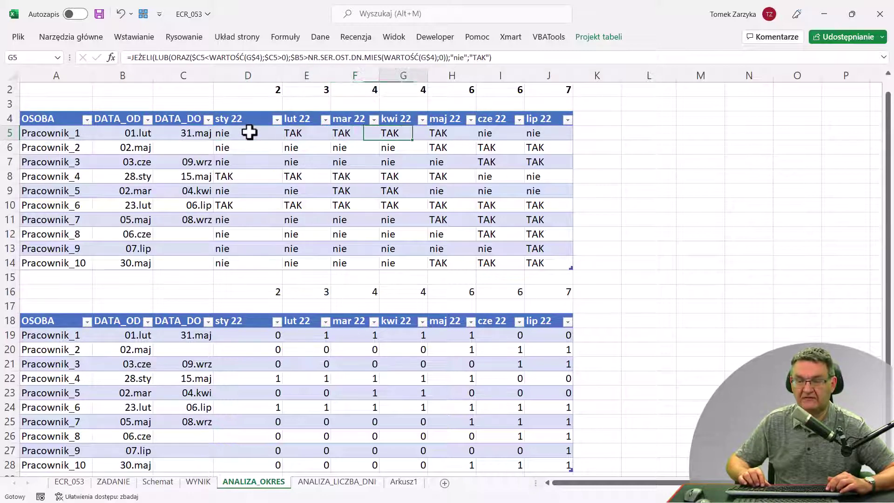
key("Right")
key("Right")
key("Left")
key("Left")
key("Left")
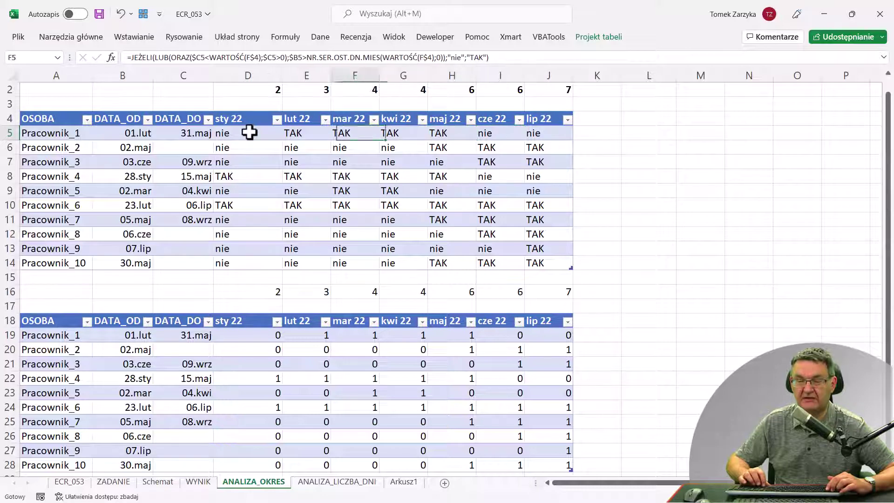
key("Left")
key("Left")
key("Left")
key("Left")
key("Right")
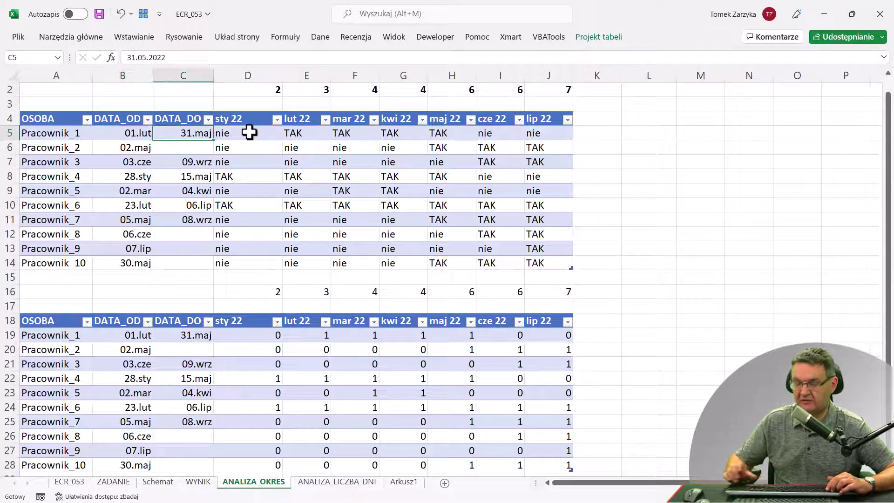
Enter 13-3 as Pracownik_1's end date (13.mar) and check the recalculated March and February results
type("13-3")
key("Return")
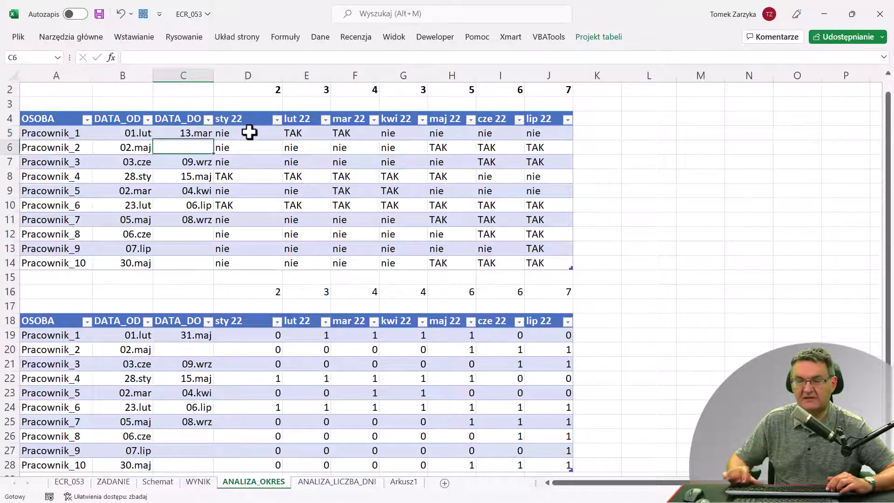
key("Up")
key("Right")
key("Right")
key("Right")
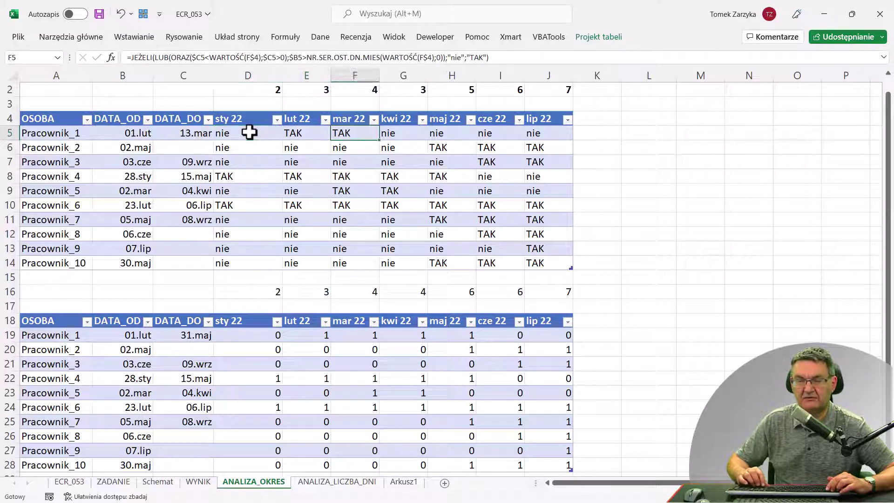
key("Right")
key("Left")
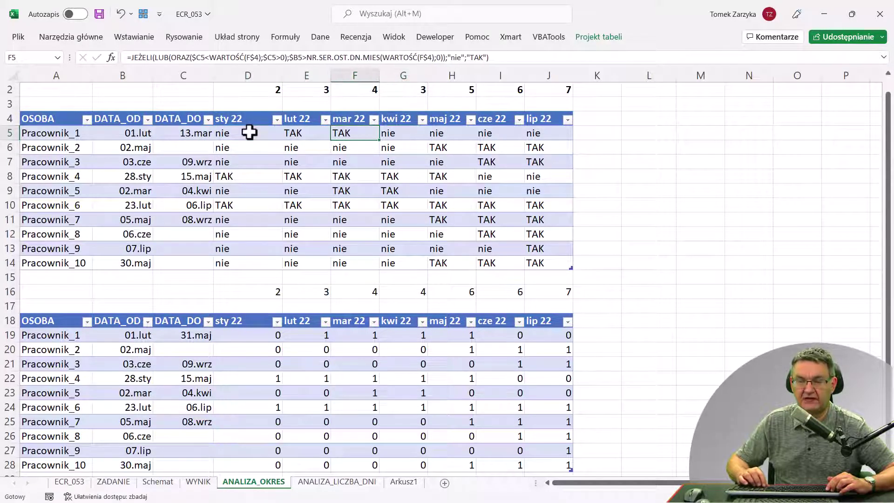
key("Left")
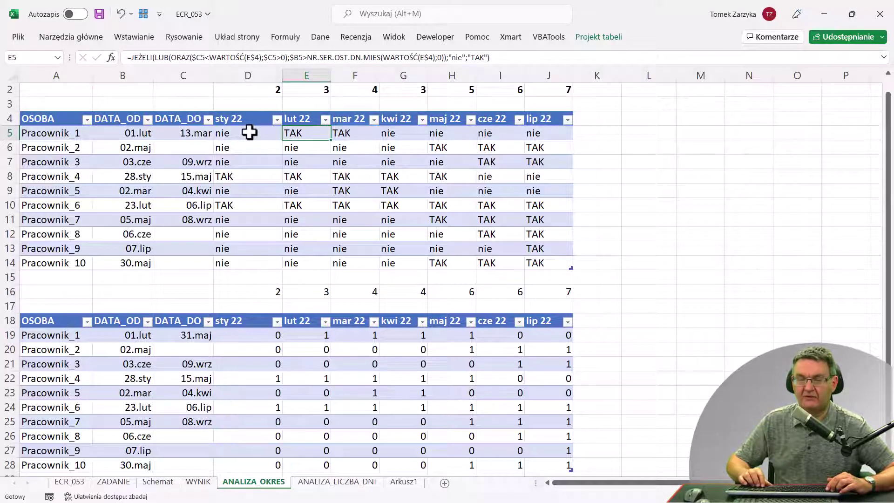
key("Up")
key("Up")
key("Up")
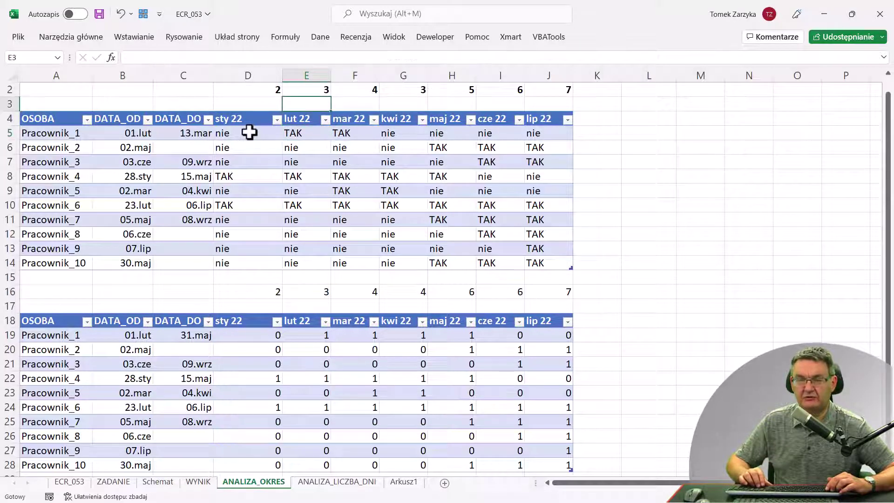
key("Left")
key("Right")
key("Right")
key("Right")
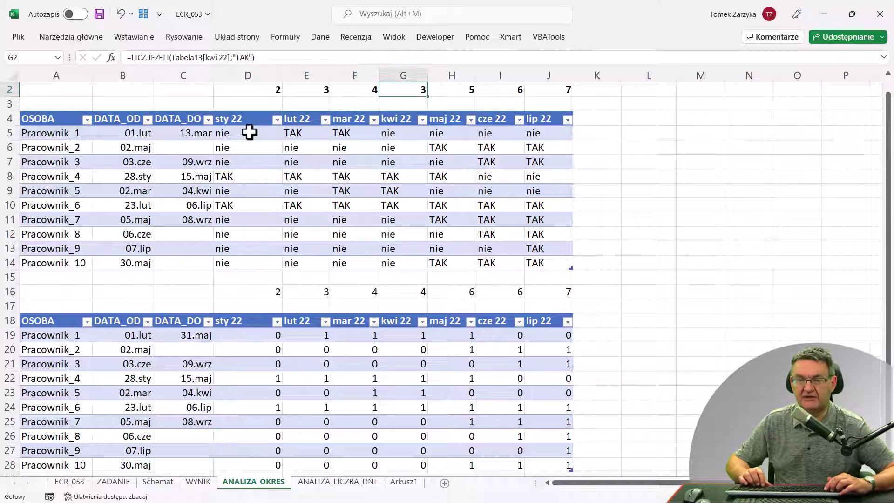
key("Left")
key("Left")
key("F2")
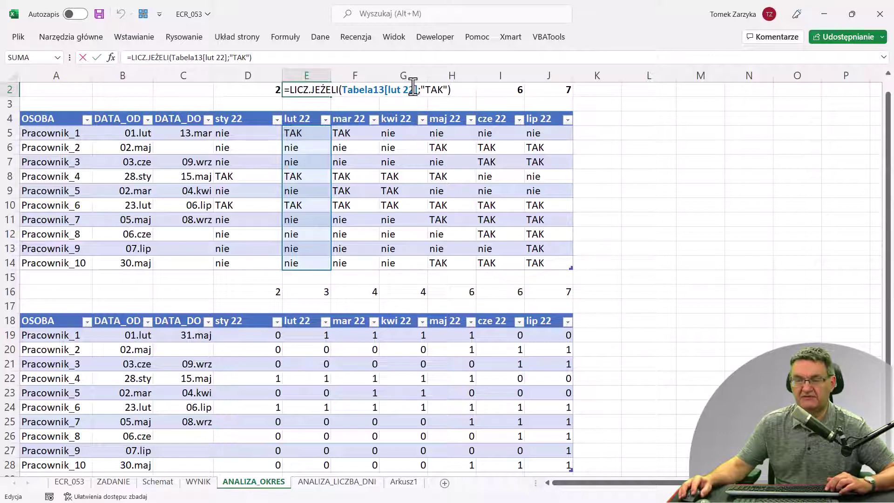
key("Escape")
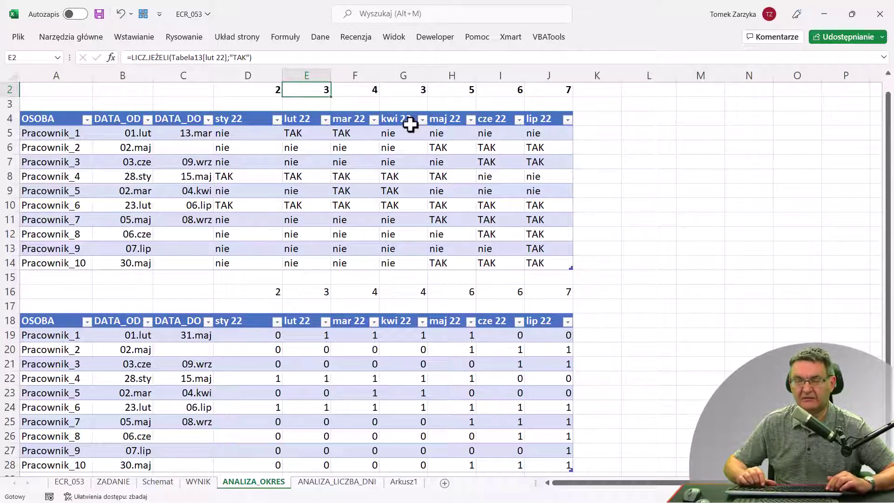
key("ctrl+Down")
key("ctrl+Down")
key("ctrl+Down")
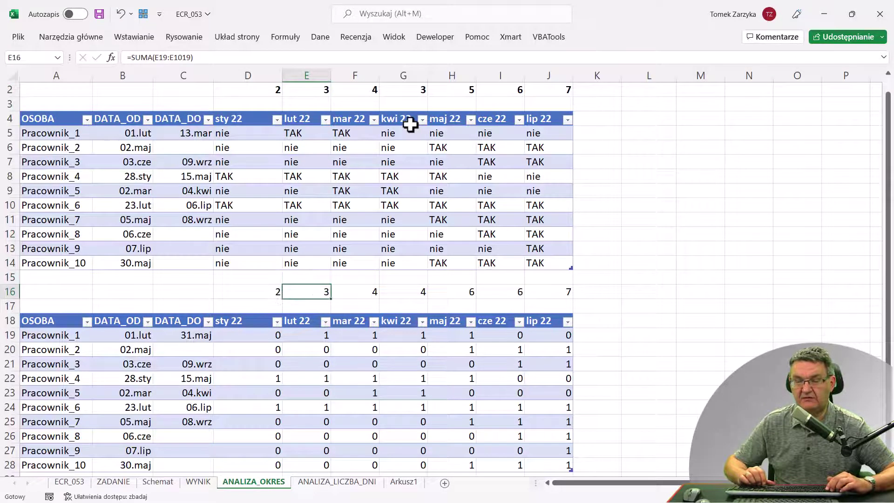
key("ctrl+Down")
key("Down")
key("Left")
key("F2")
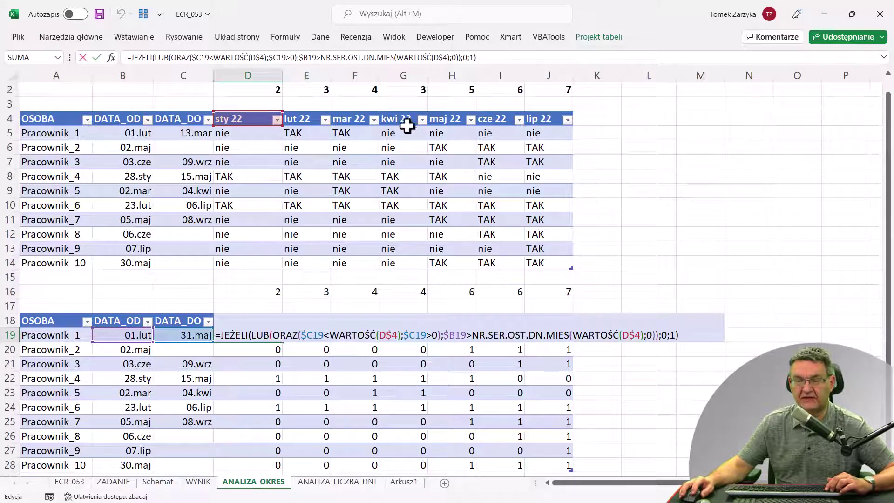
key("ctrl+Return")
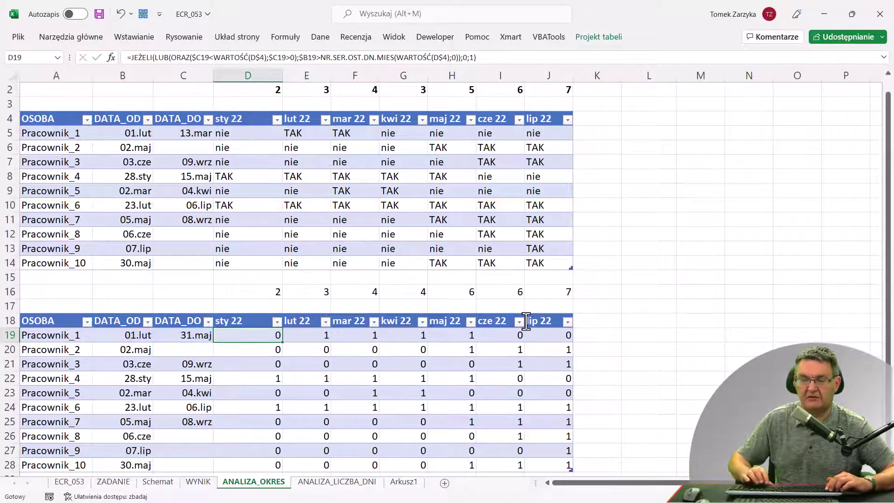
scroll(528, 330, "down", 1)
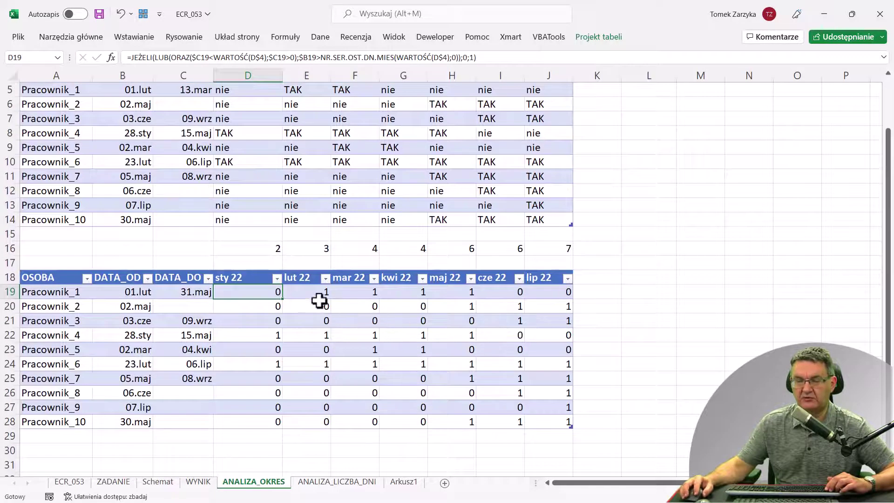
left_click(274, 249)
key("F2")
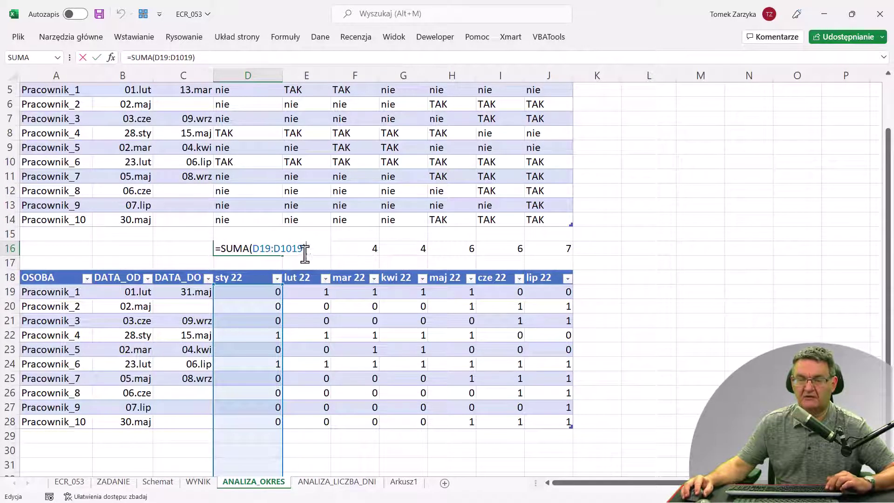
key("Escape")
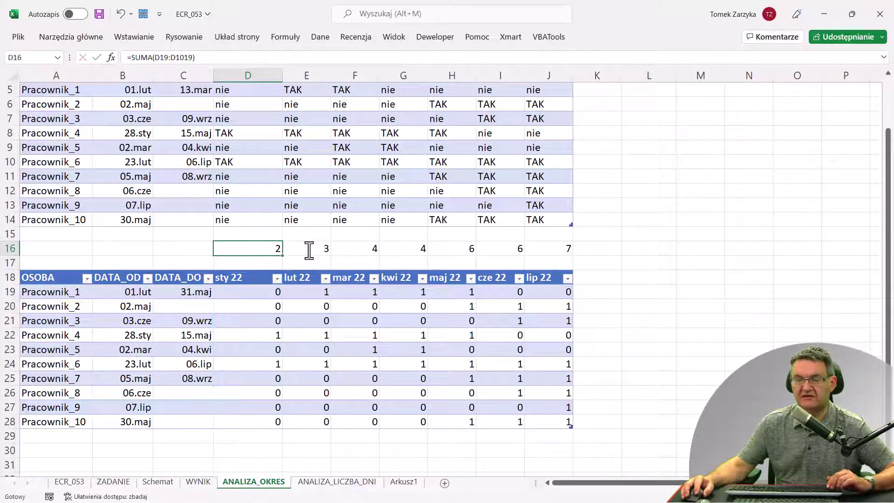
double_click(315, 250)
key("Escape")
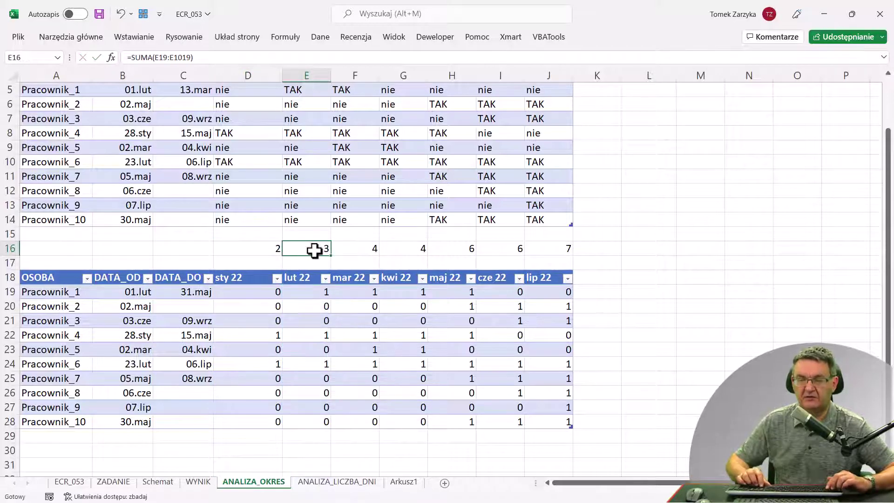
key("Right")
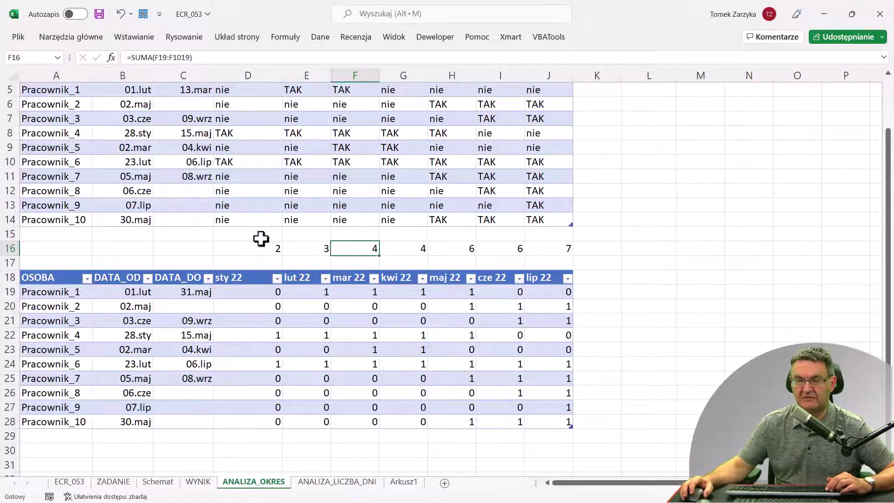
scroll(260, 238, "up", 2)
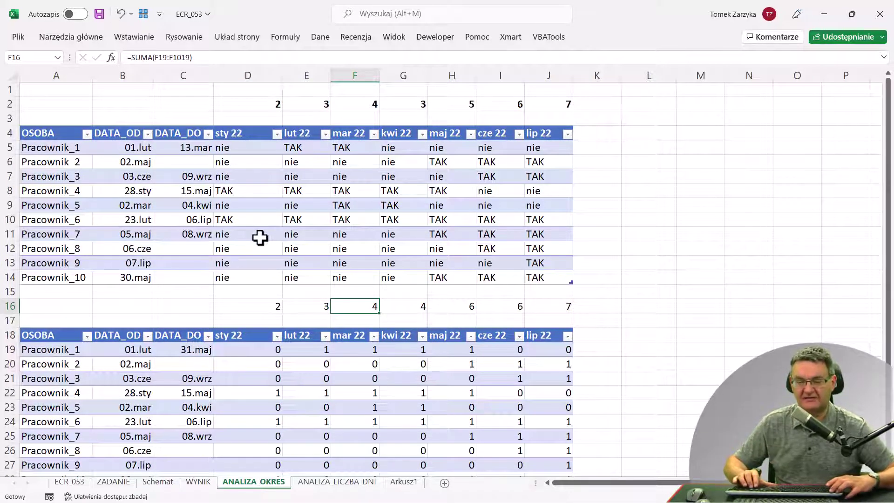
On ANALIZA_LICZBA_DNI, check Pracownik_1's dates and open the lut 22 day-count formula for editing
key("ctrl+Page_Down")
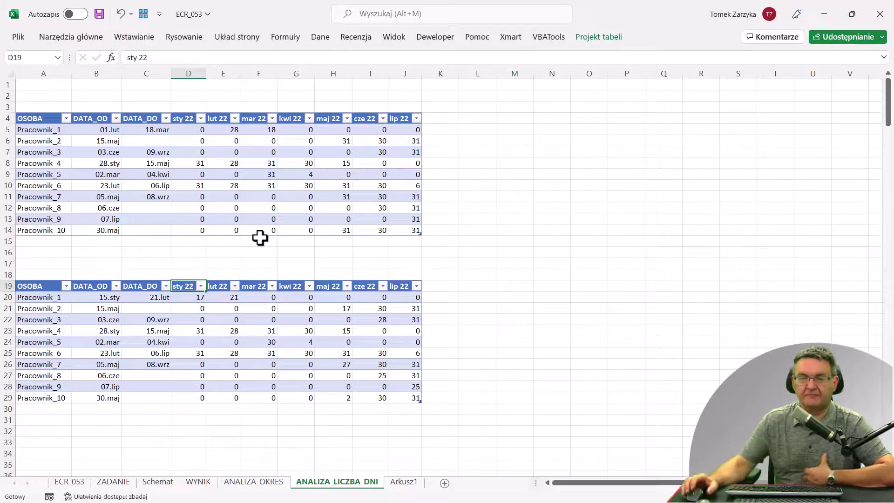
left_click(198, 129)
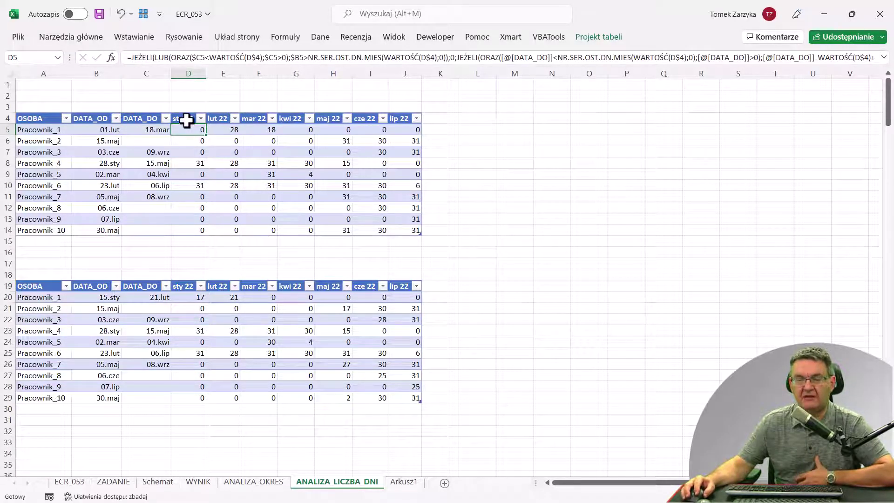
left_click(108, 129)
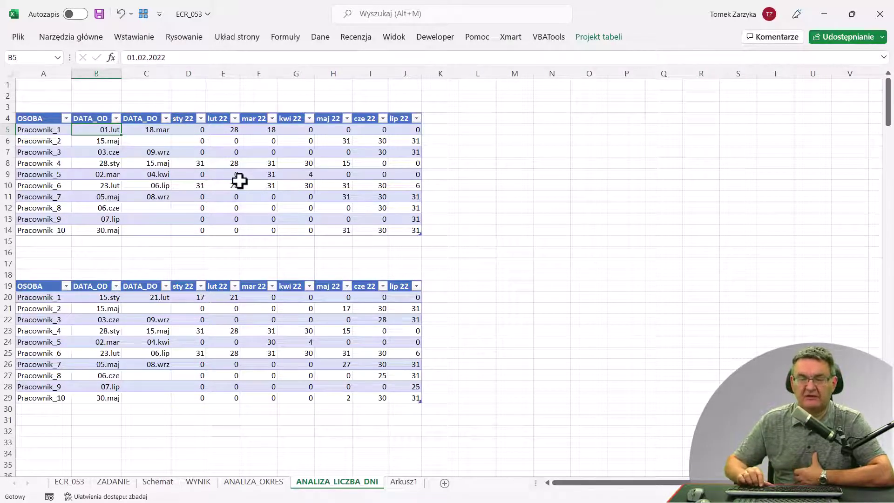
key("Right")
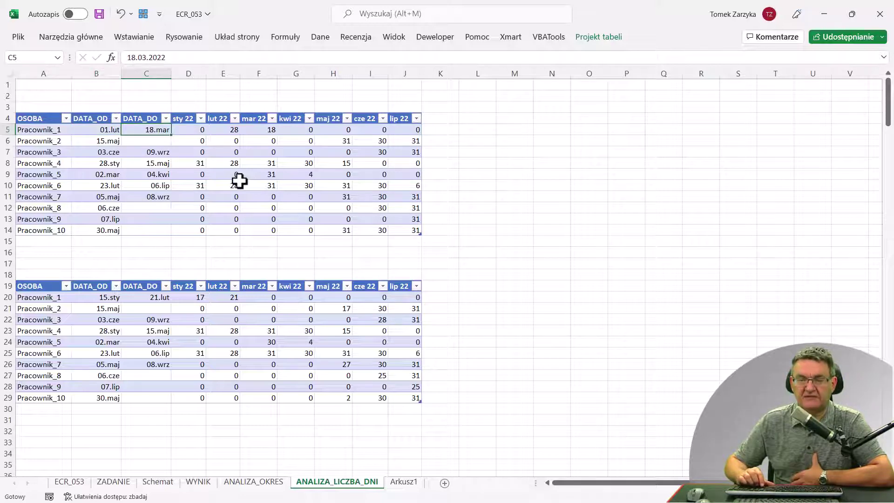
key("Right")
key("Right")
key("Left")
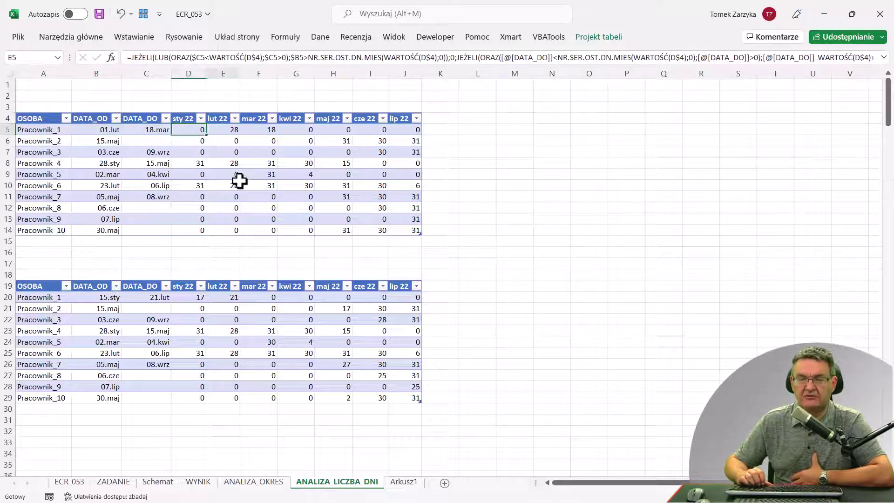
key("Right")
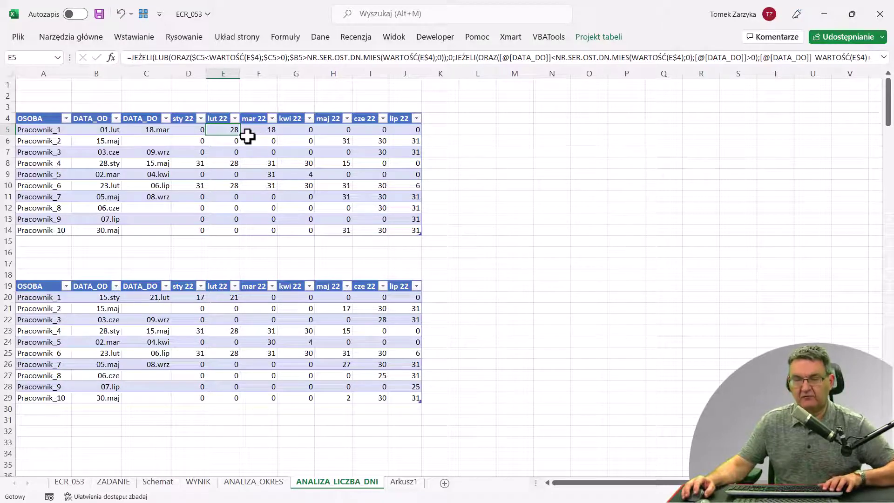
key("F2")
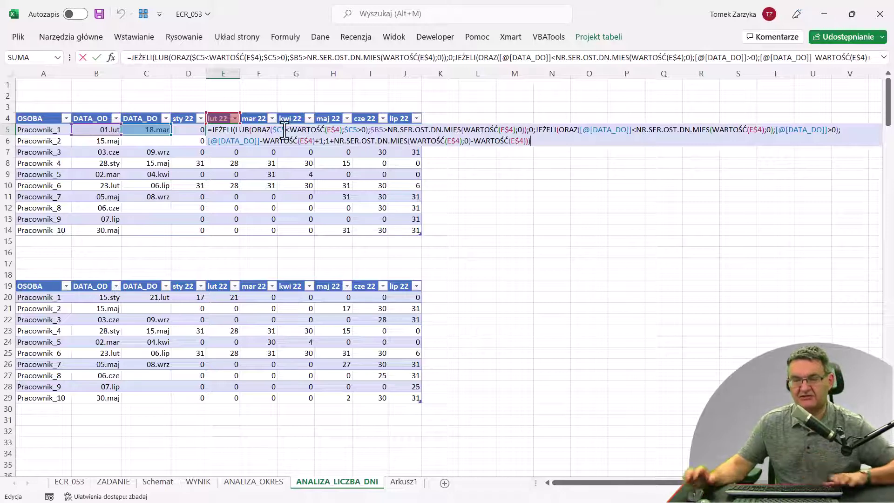
key("ctrl+Return")
key("Down")
key("Down")
key("Down")
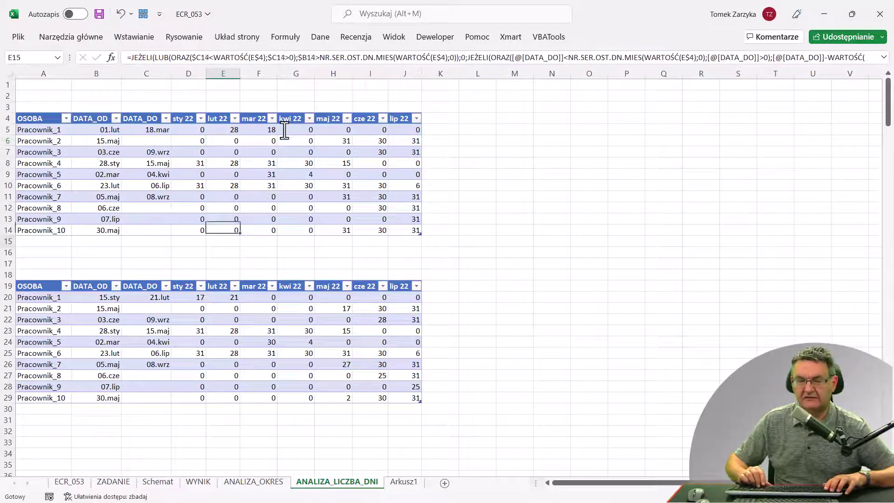
key("Down")
key("Down")
key("Down")
key("Down")
key("Down")
key("Down")
key("Left")
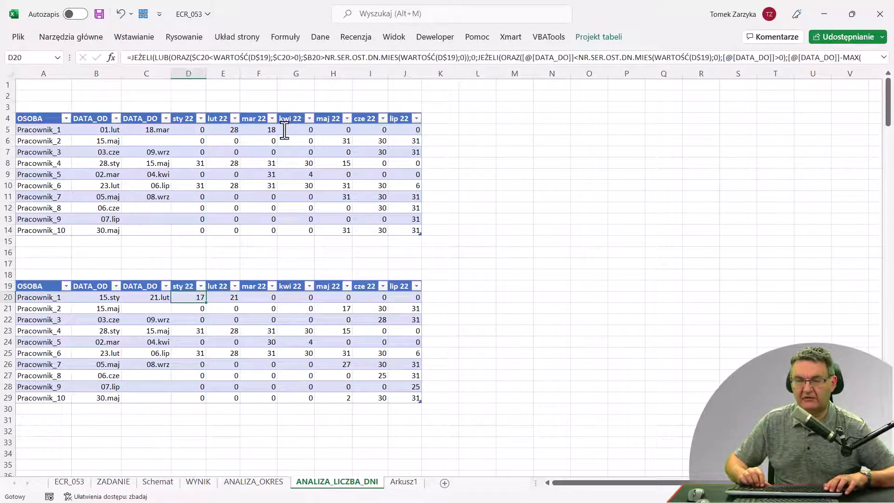
key("F2")
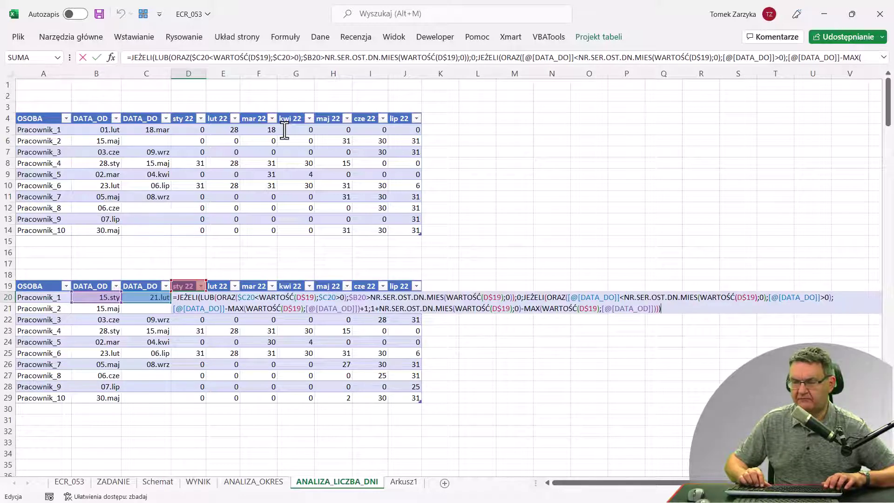
key("Escape")
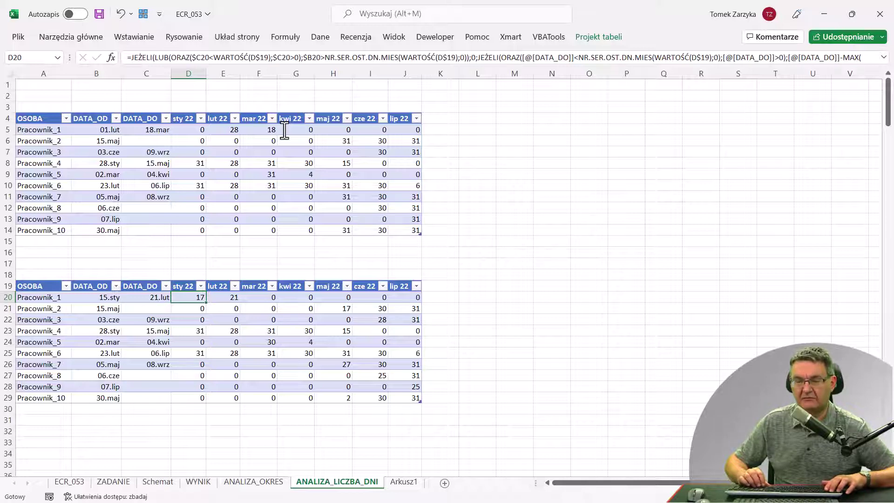
key("Left")
key("Left")
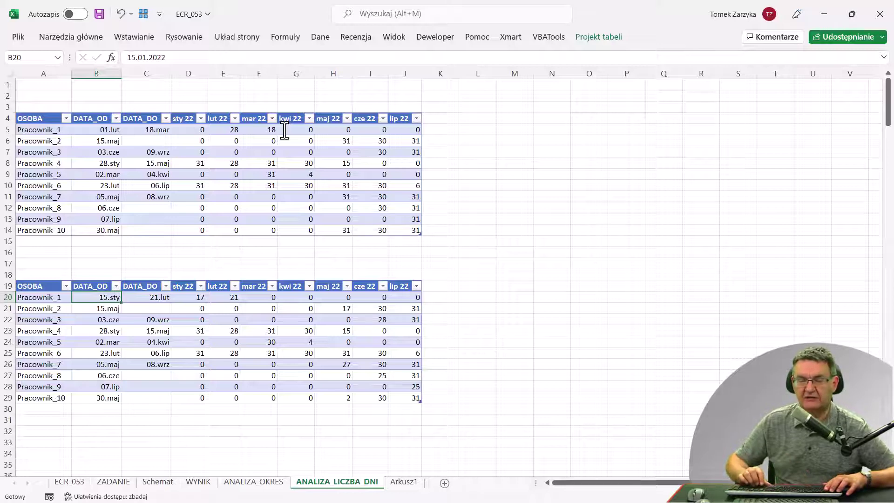
key("Right")
key("Right")
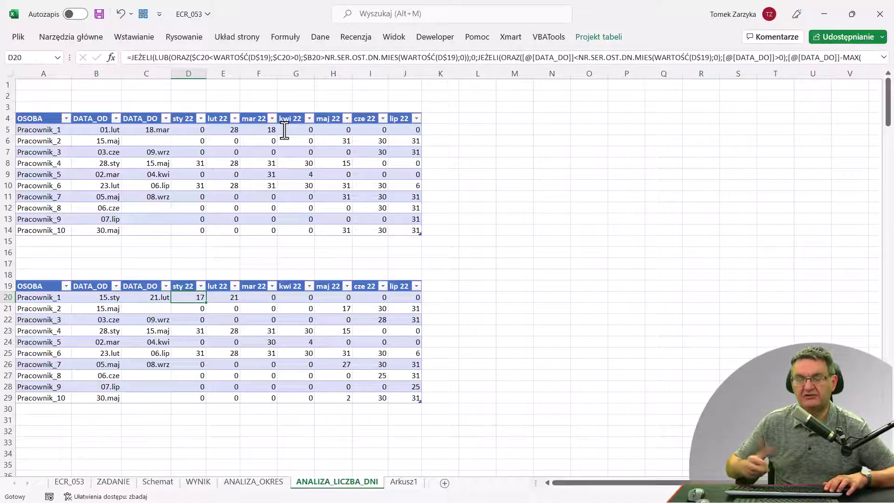
key("Right")
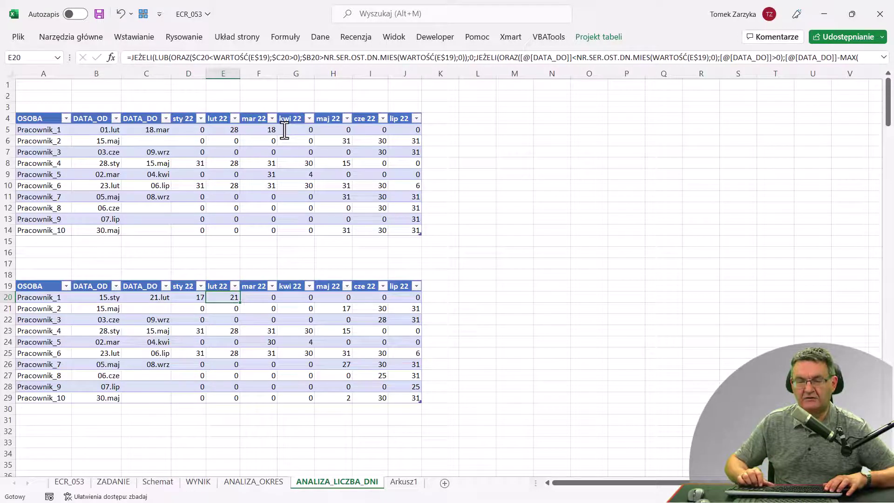
key("Right")
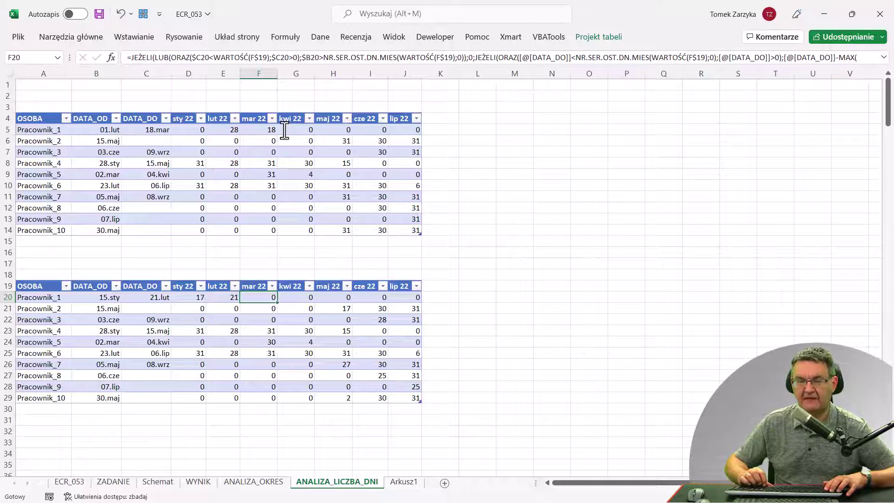
key("Left")
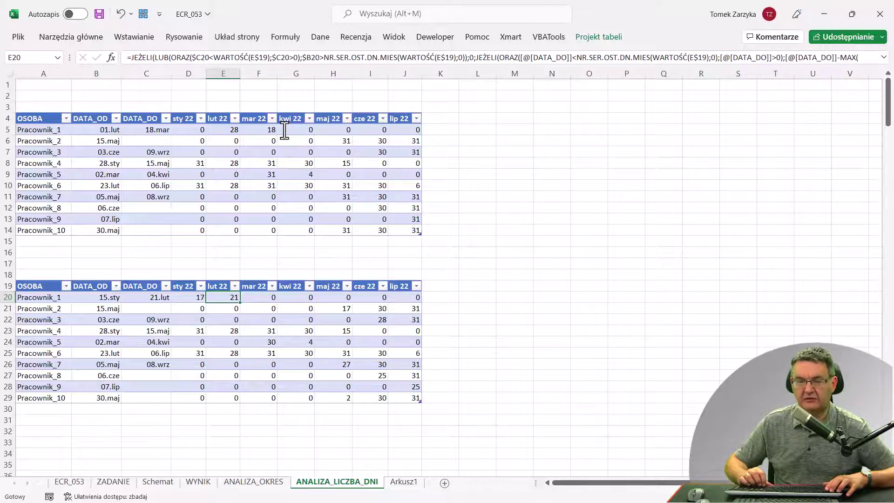
key("Left")
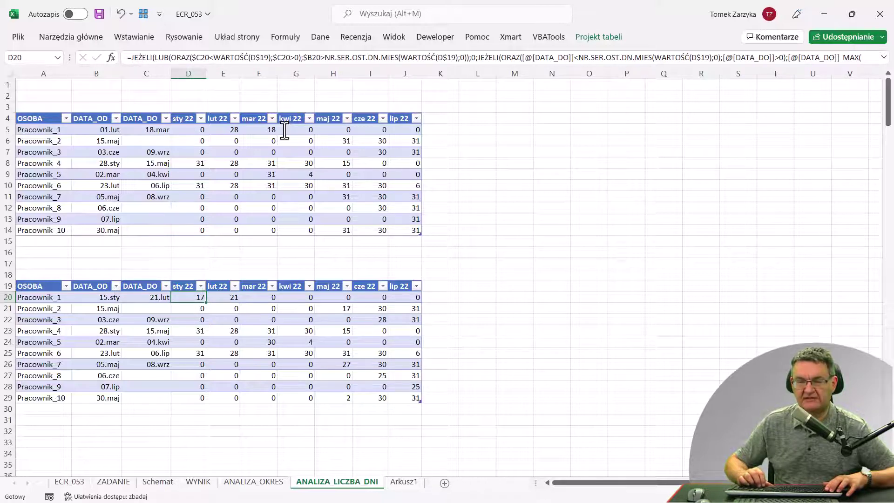
key("Up")
key("Up")
key("Up")
key("Up")
key("Up")
key("Up")
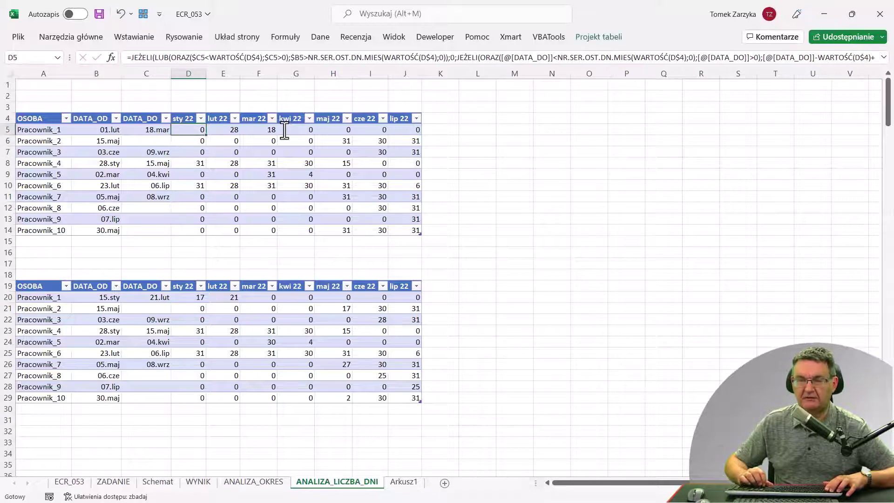
key("Left")
key("Left")
Set Pracownik_1's dates to 15.sty (15-1) and 21.lut (21-2), then select the first table
type("15")
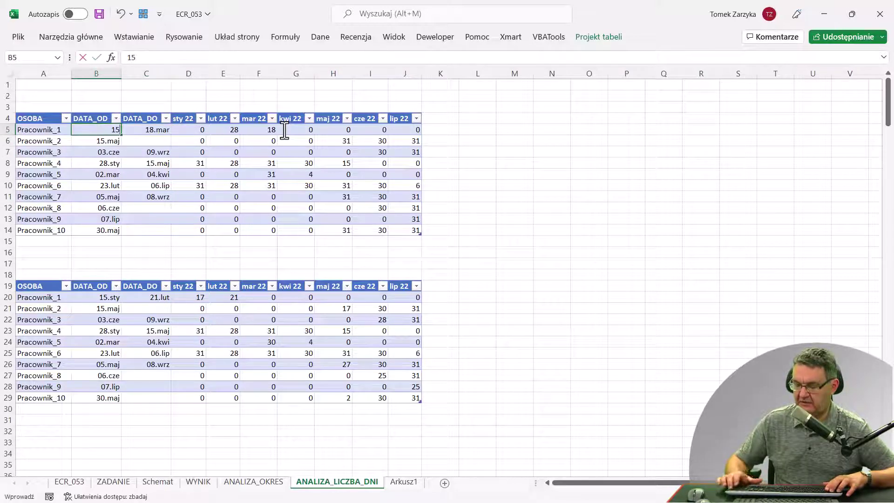
type("-1")
key("Tab")
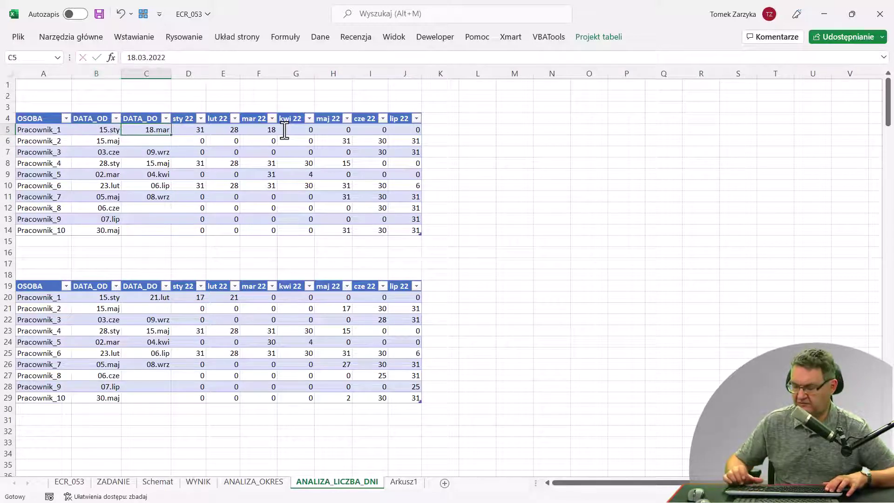
type("21-2")
key("Return")
key("Up")
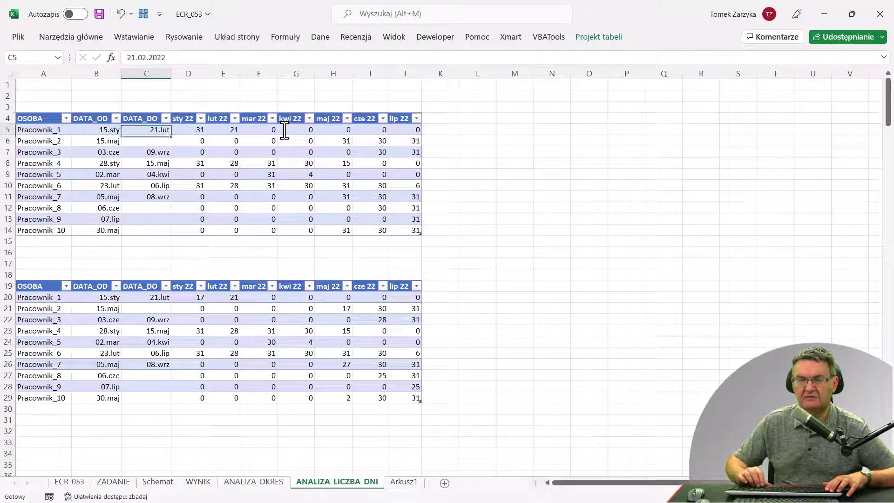
key("Right")
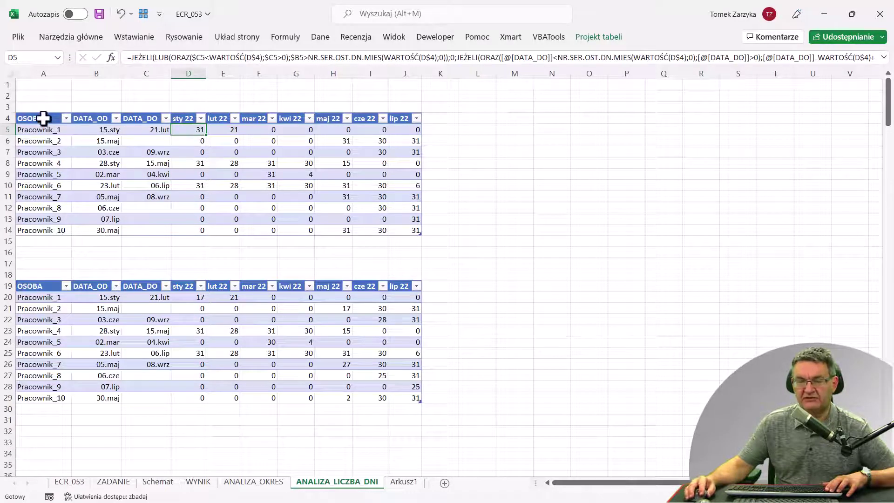
left_click_drag(43, 118, 413, 224)
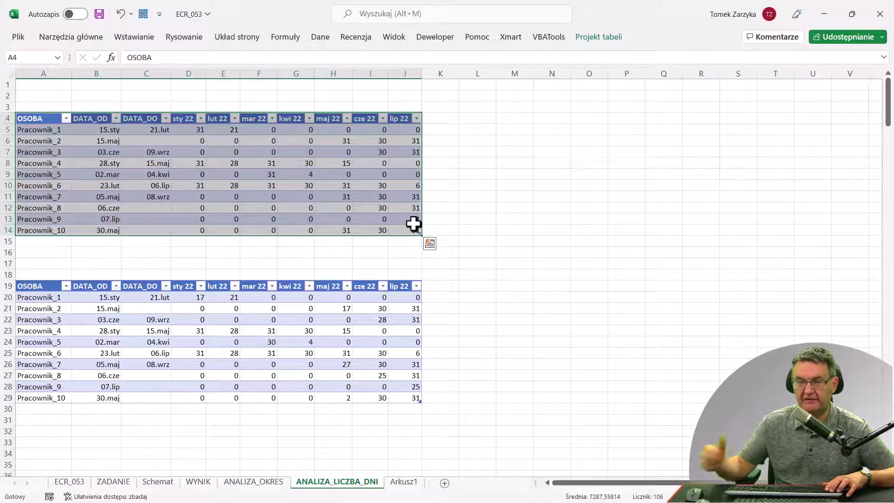
left_click(257, 274)
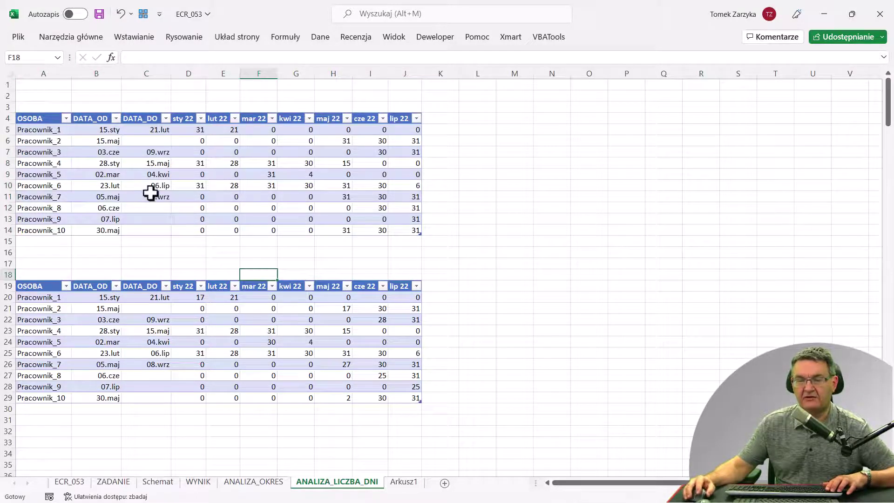
mouse_move(197, 298)
left_mouse_down()
mouse_move(204, 353)
mouse_move(414, 398)
left_mouse_up()
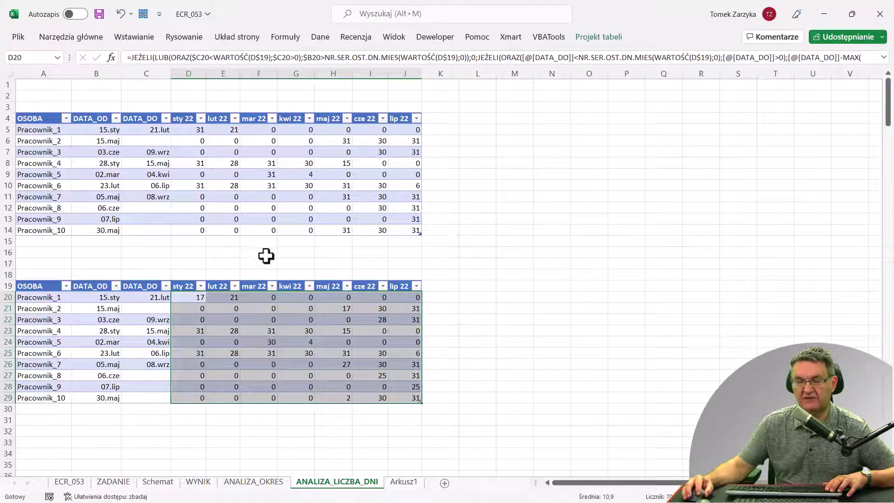
left_click(266, 256)
left_click(195, 132)
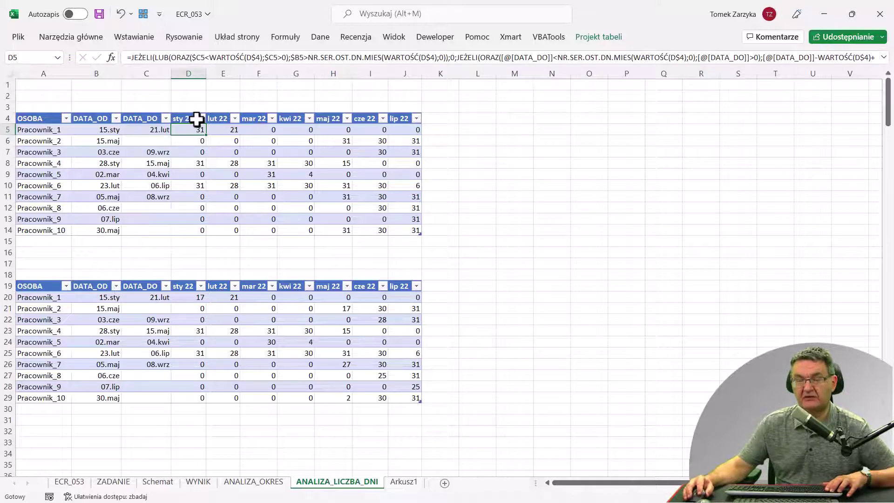
left_click(99, 131)
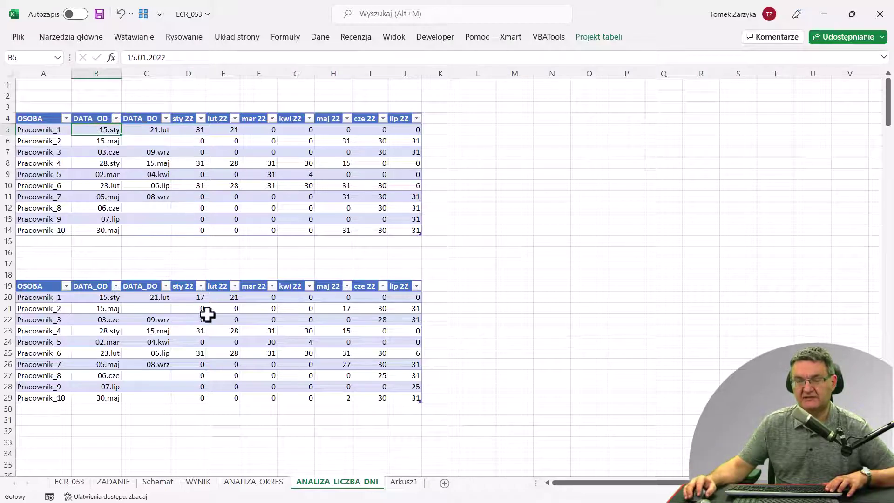
left_click(181, 298)
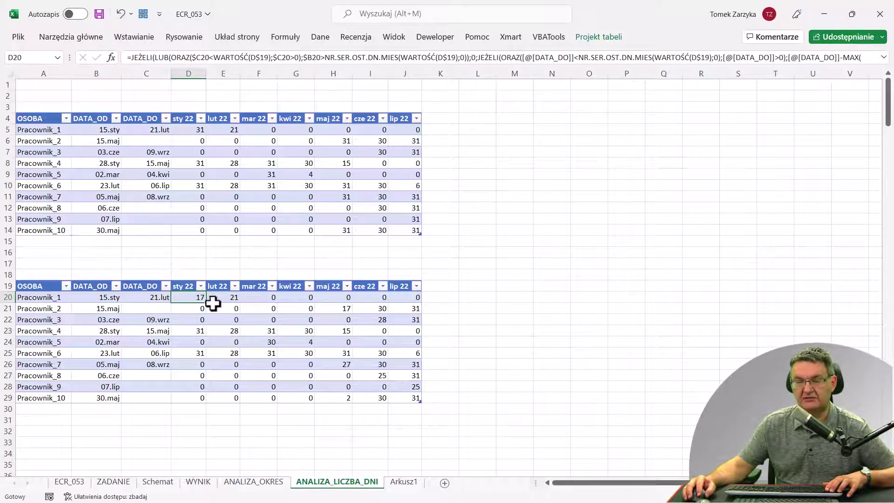
left_click(234, 298)
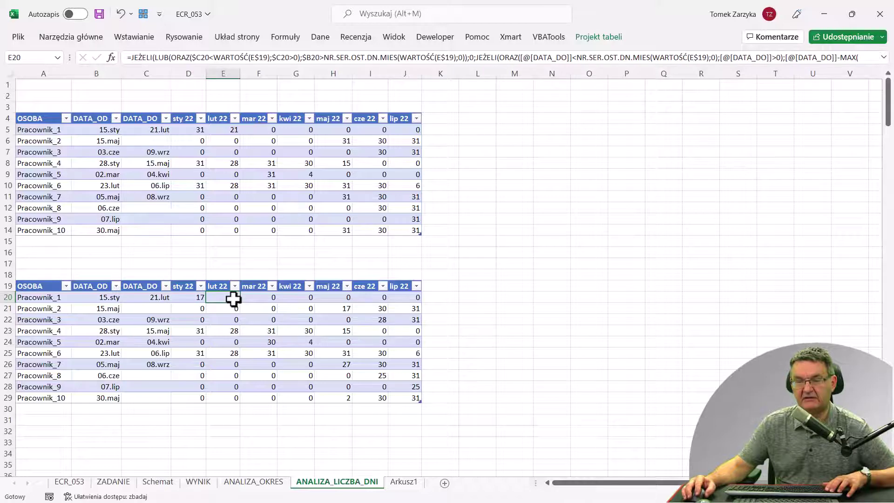
left_click(228, 130)
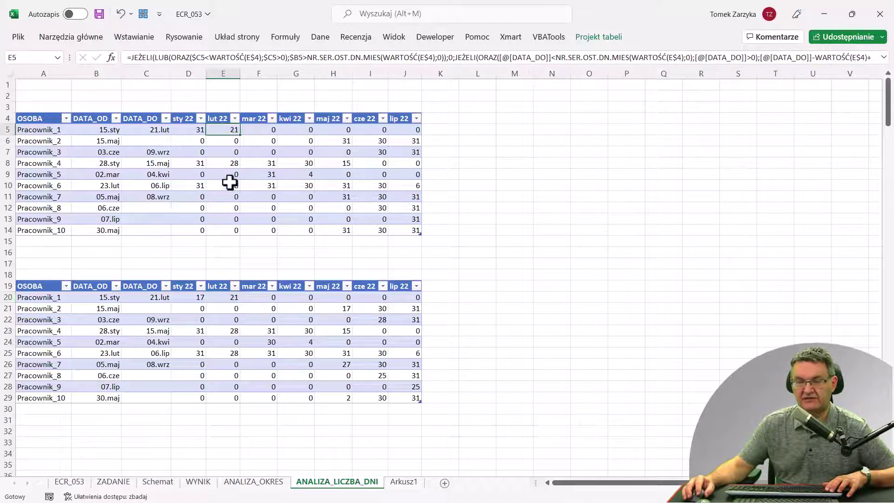
left_click(225, 297)
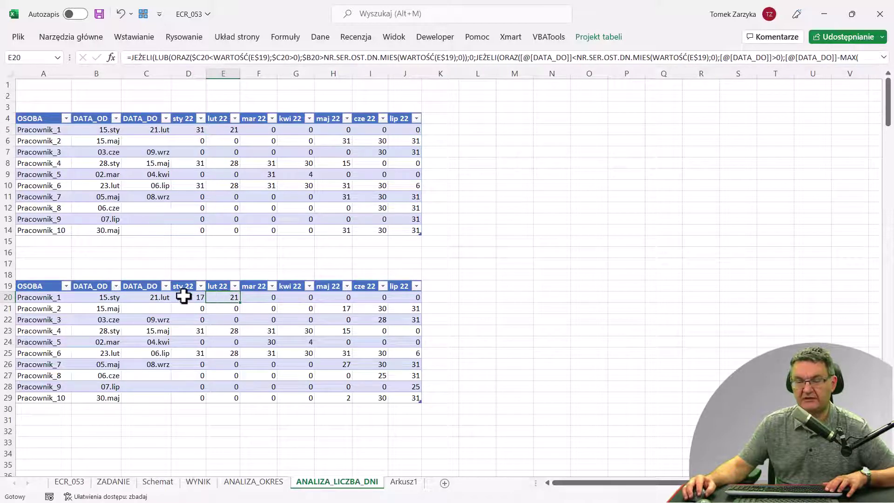
mouse_move(191, 297)
left_mouse_down()
mouse_move(245, 368)
mouse_move(405, 399)
left_mouse_up()
left_click(269, 265)
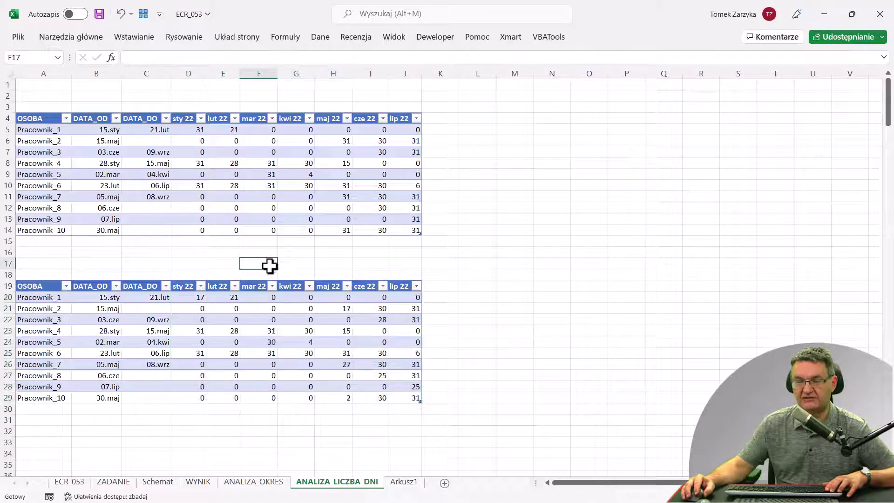